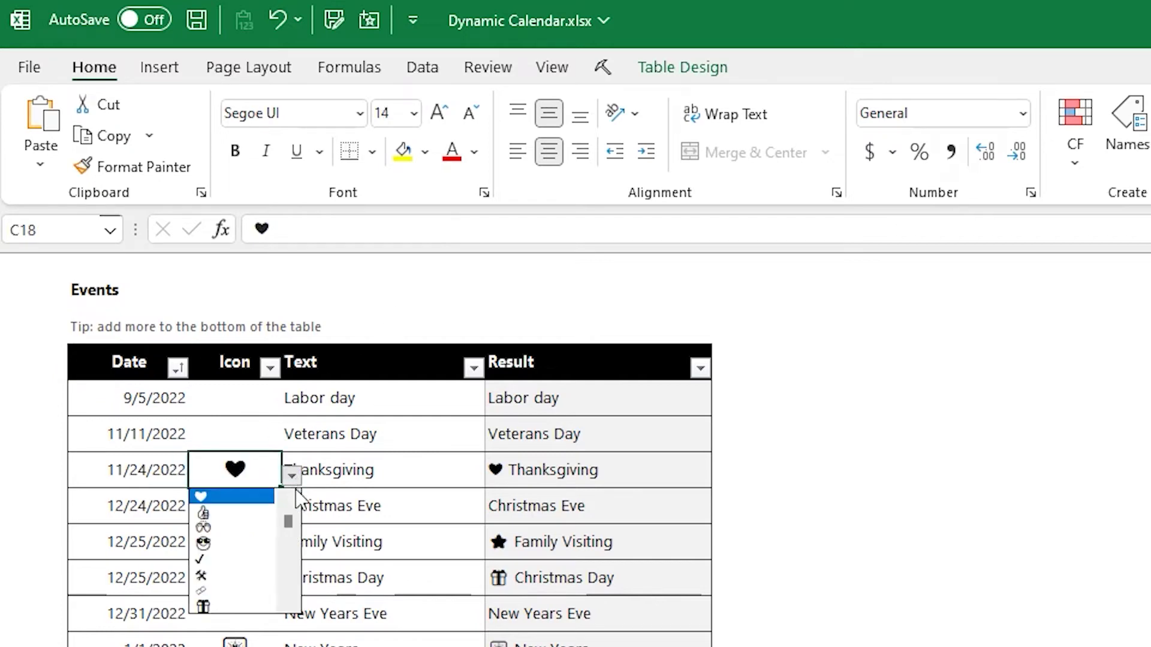
Give Thanksgiving the turkey icon in the Events table's Icon column
scroll(289, 536, "down", 2)
scroll(289, 536, "down", 2)
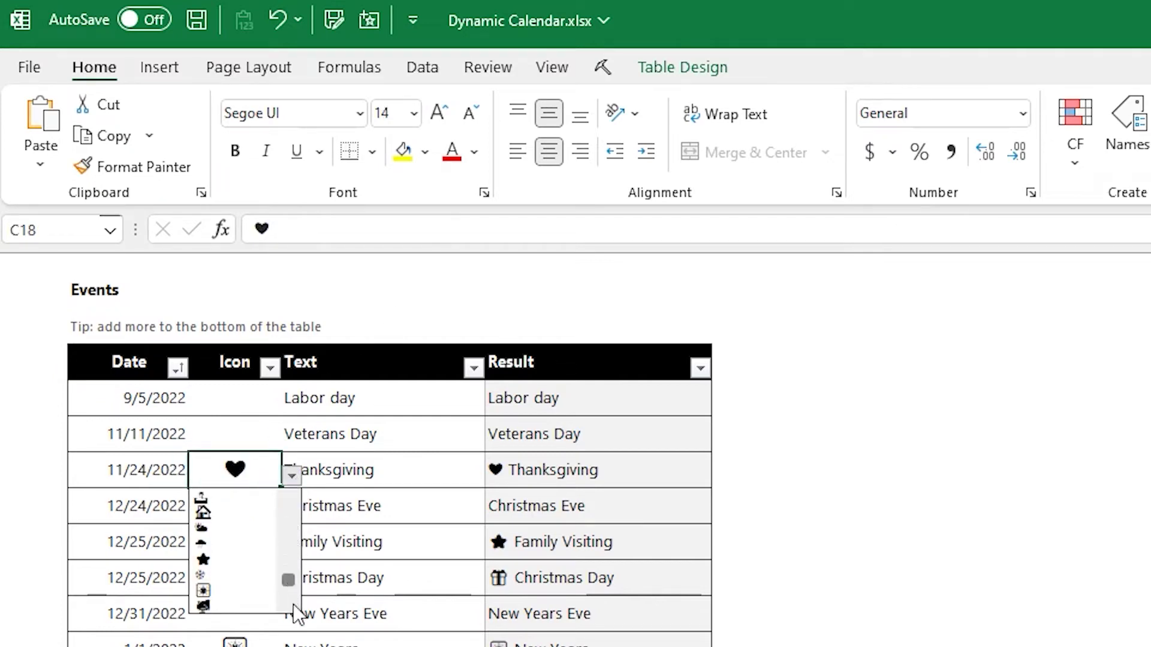
left_click(218, 607)
Review Thanksgiving's text and Result, then switch the calendar month to December 2022
left_click(371, 467)
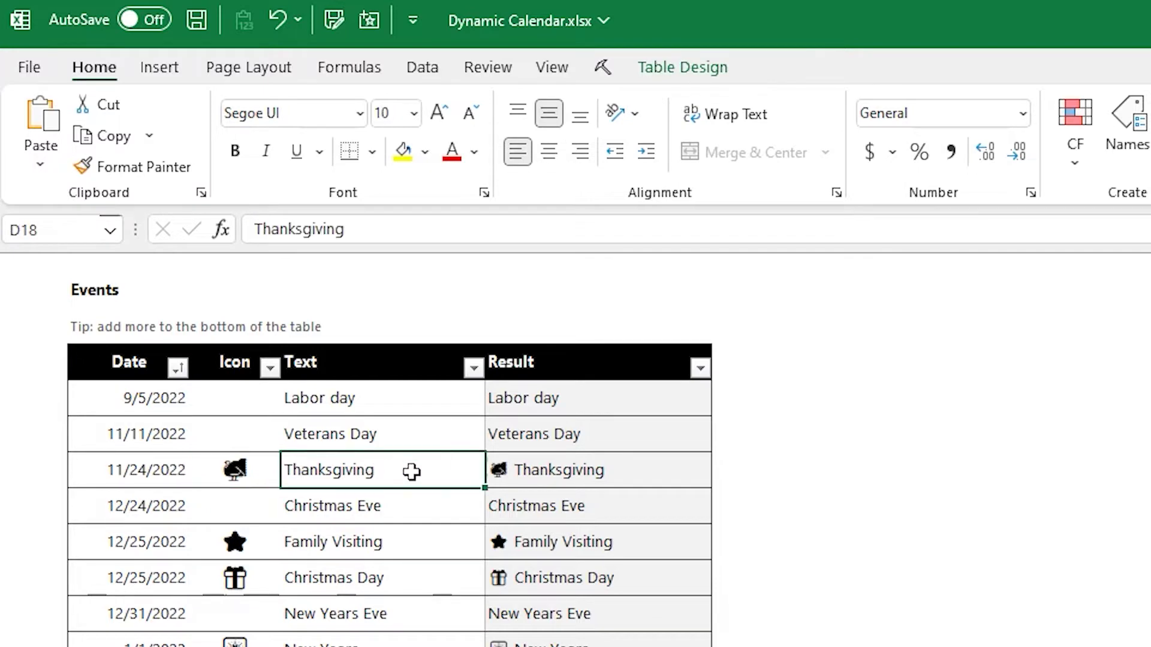
left_click(540, 468)
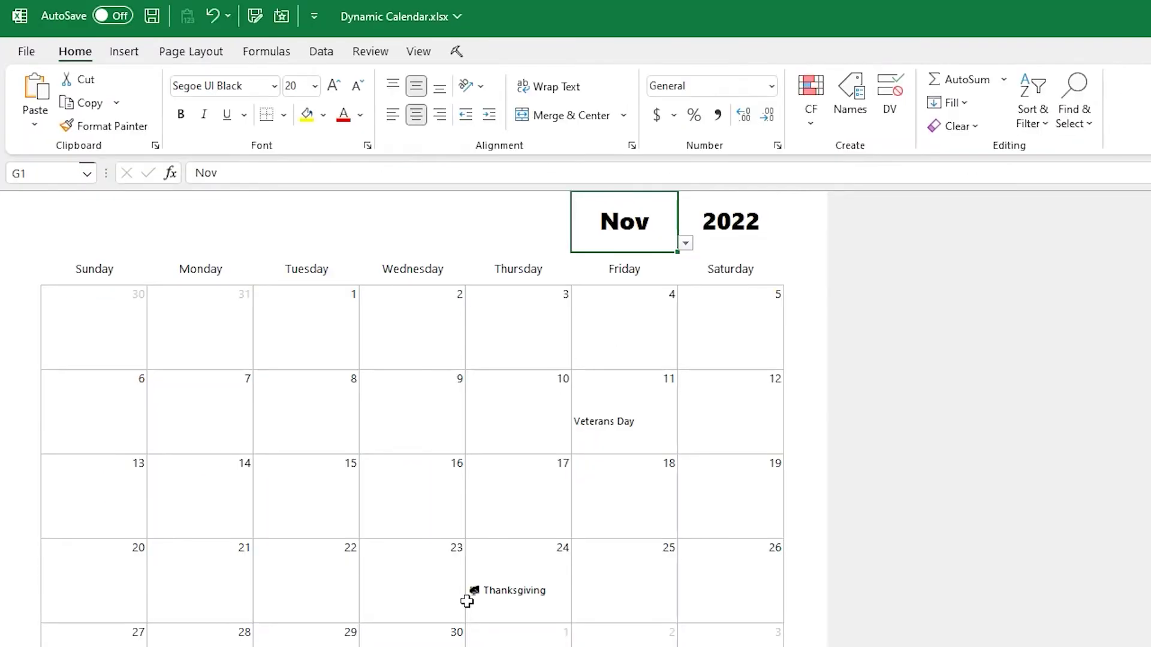
left_click(685, 243)
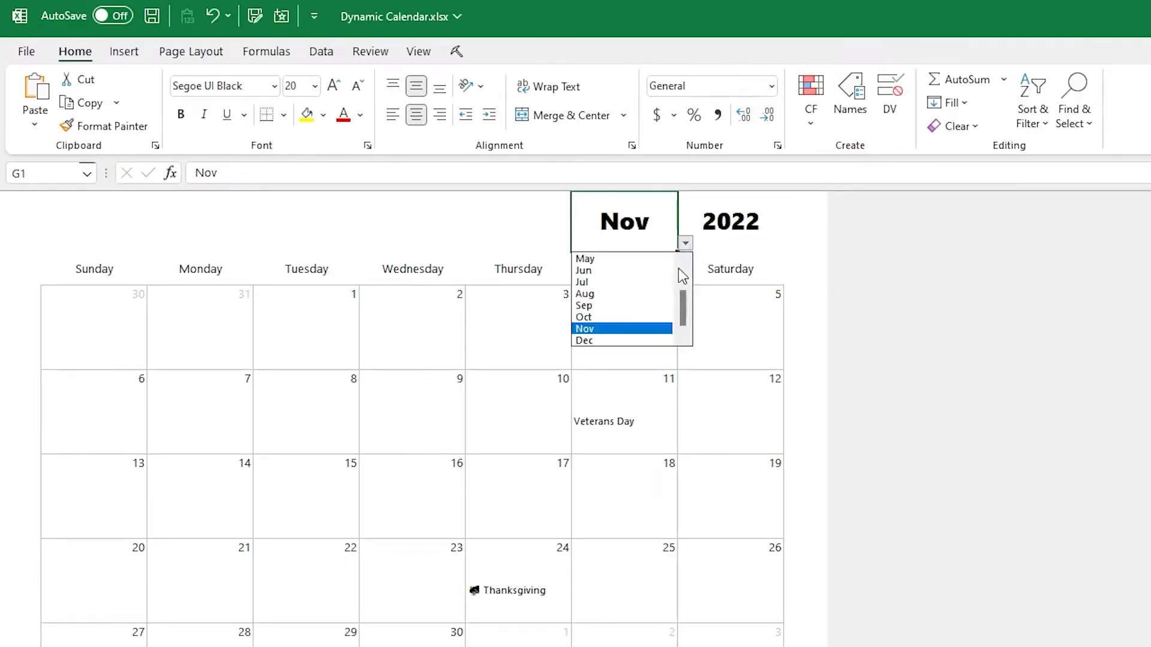
left_click(651, 340)
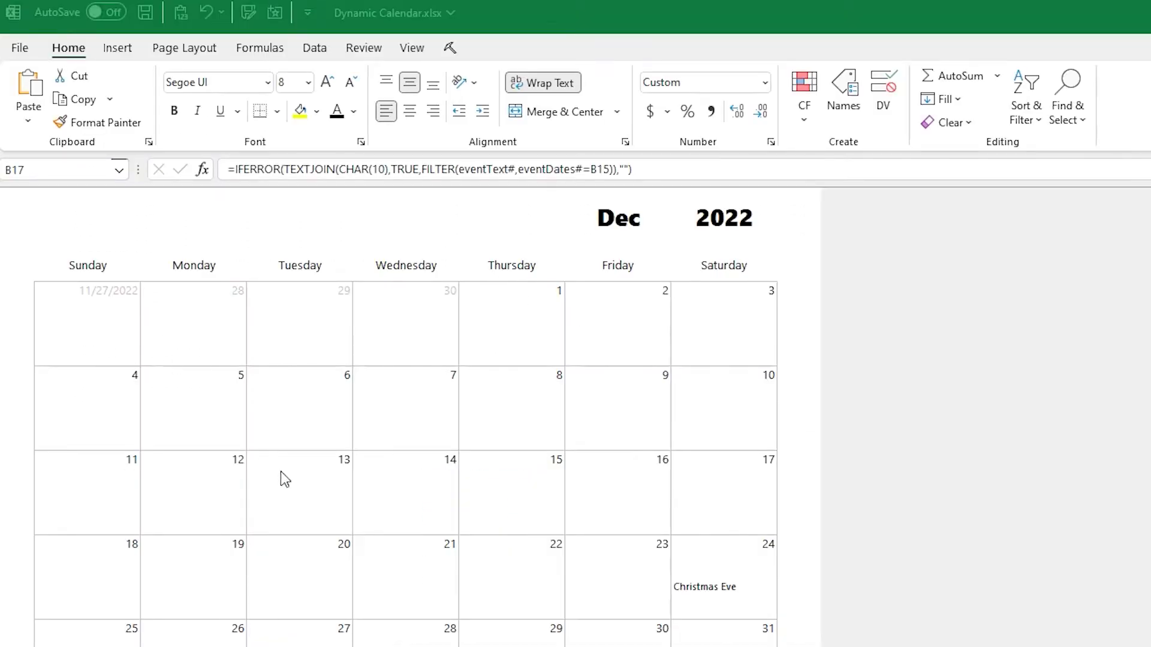
left_click(663, 221)
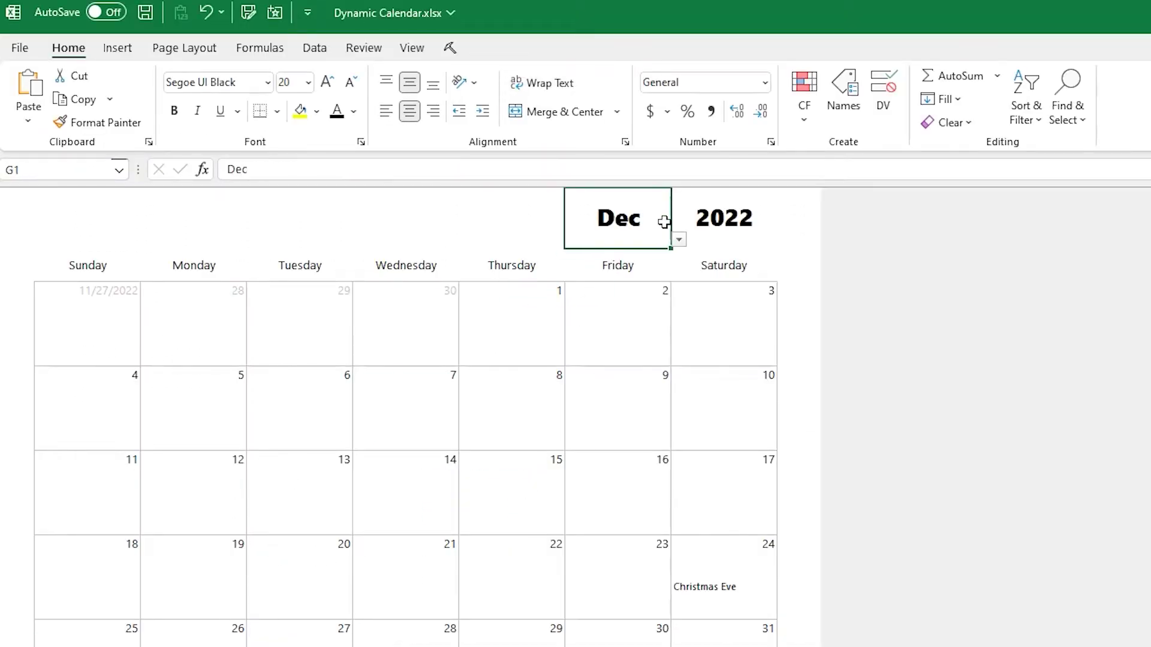
left_click(680, 240)
left_click(622, 325)
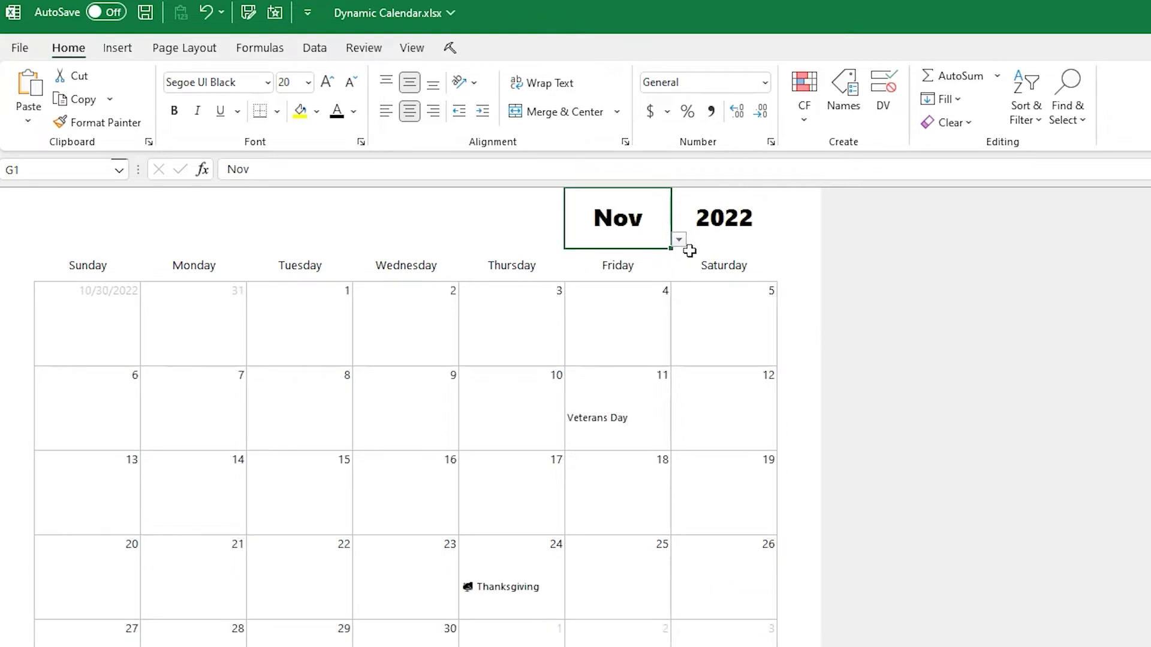
left_click(680, 240)
left_click(614, 336)
left_click(767, 238)
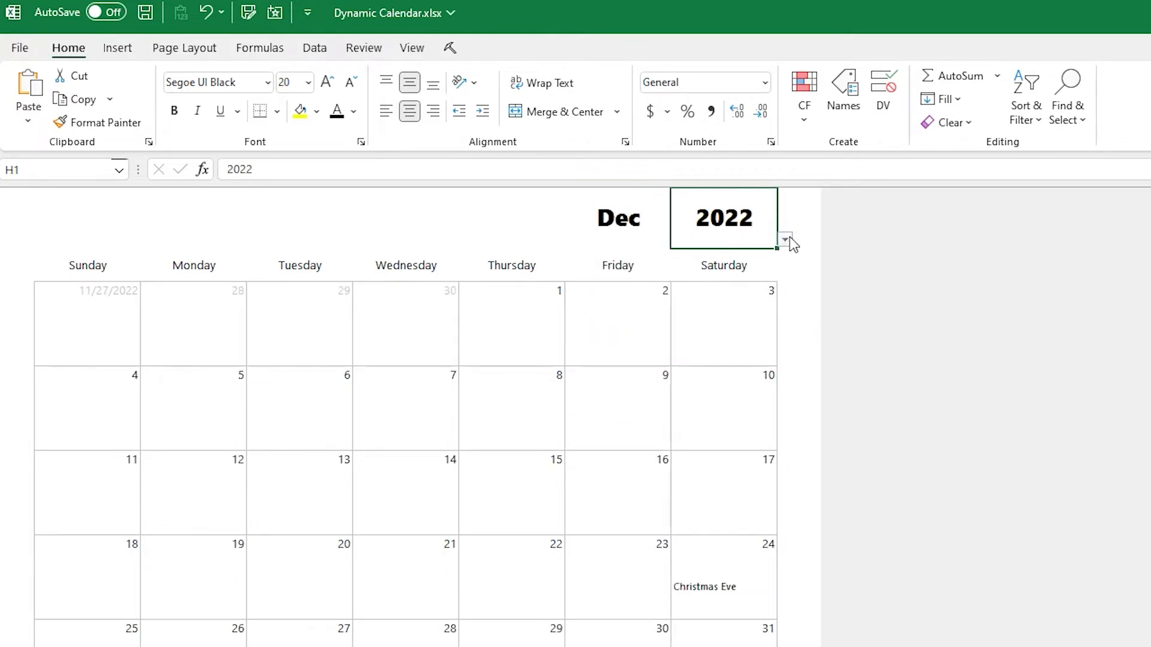
left_click(785, 239)
left_click_drag(784, 300, 781, 270)
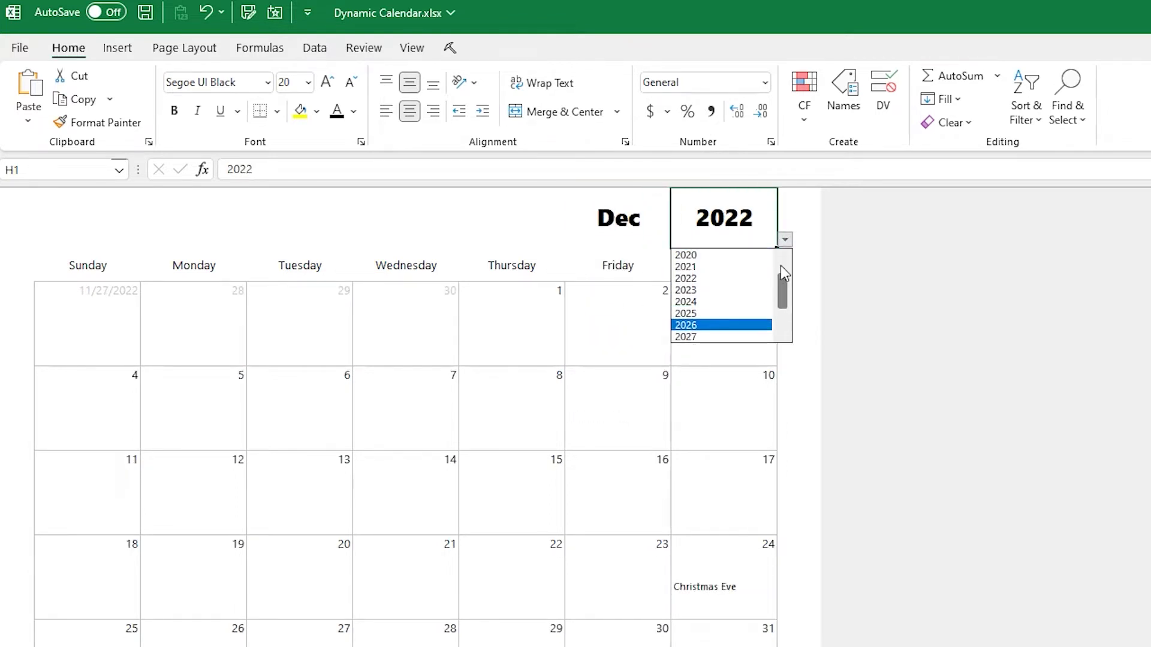
scroll(784, 295, "down", 2)
scroll(788, 293, "up", 1)
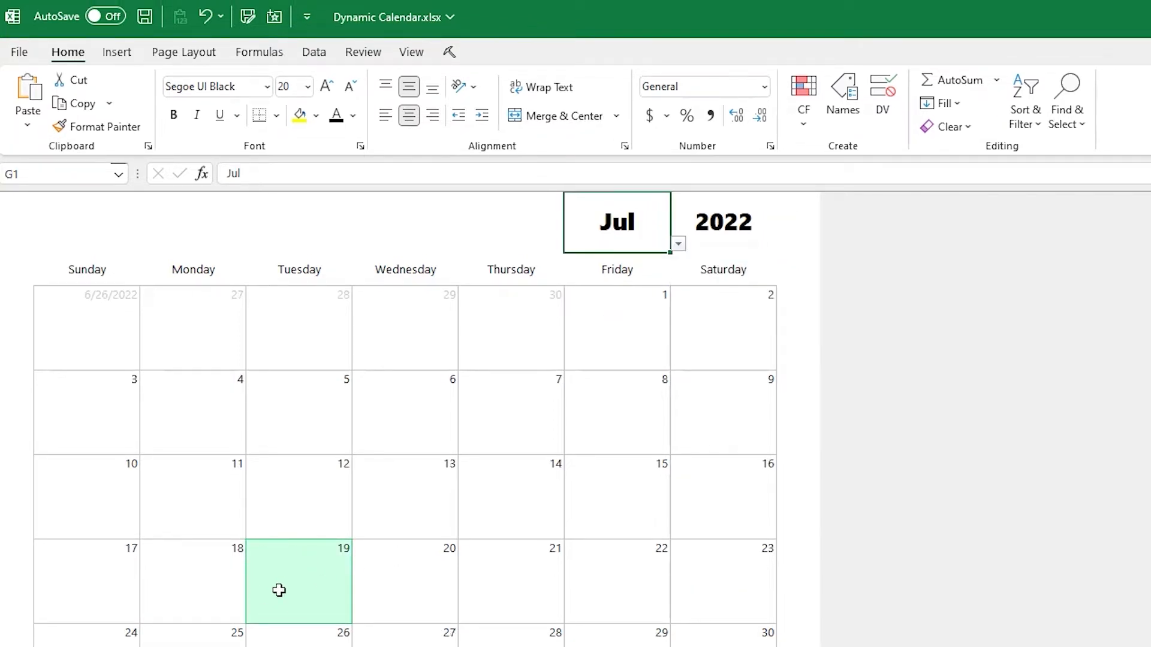
left_click(678, 244)
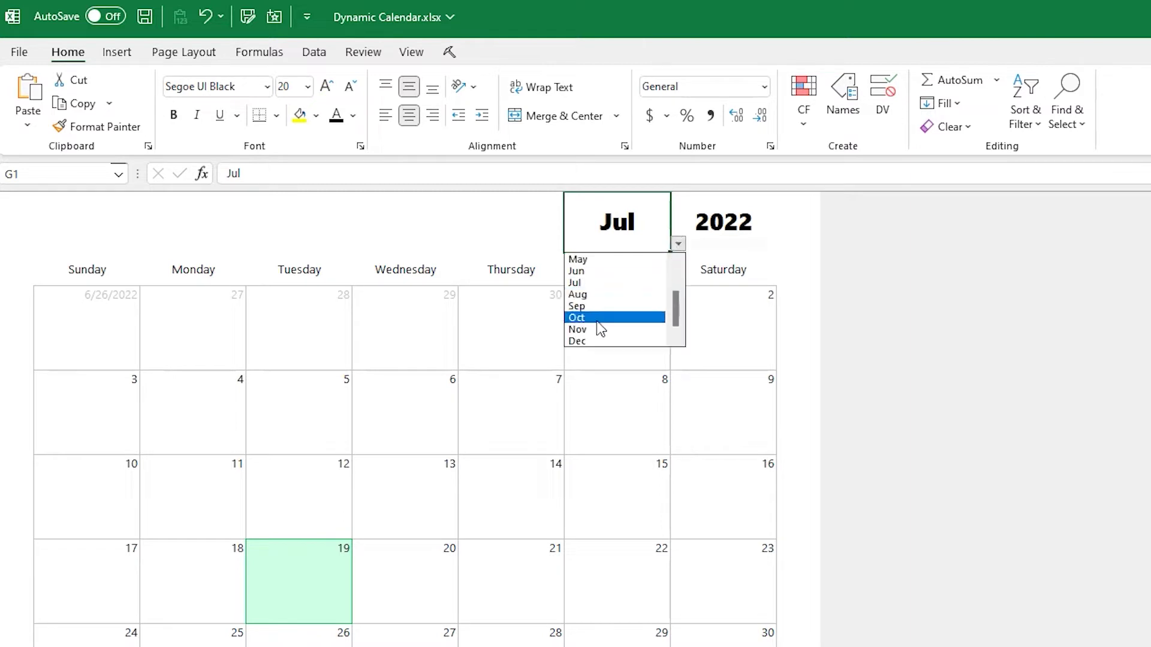
left_click(632, 342)
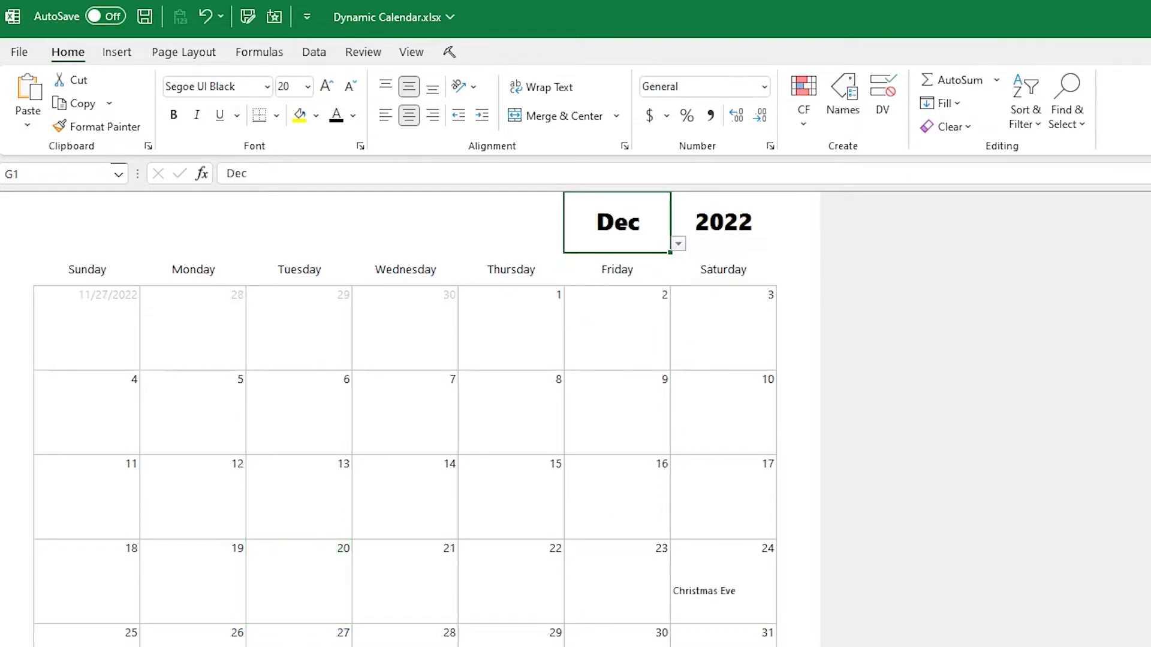
key("ctrl+Page_Down")
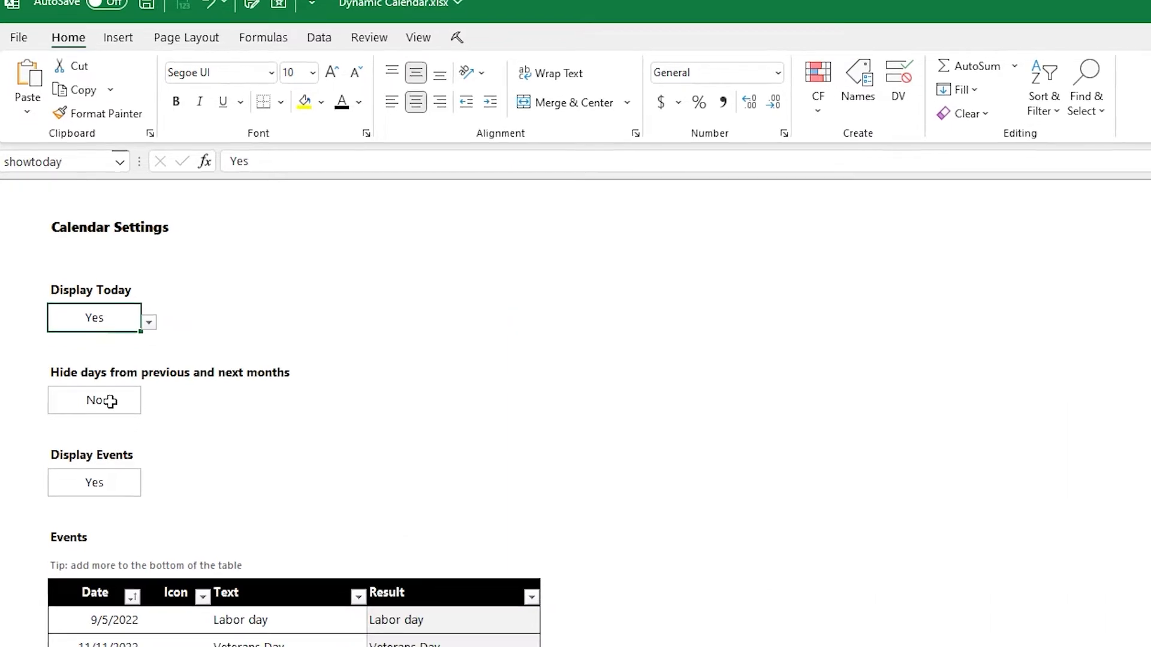
Review the hide adjacent-month days and Display Events settings, then browse the listed events
left_click(111, 404)
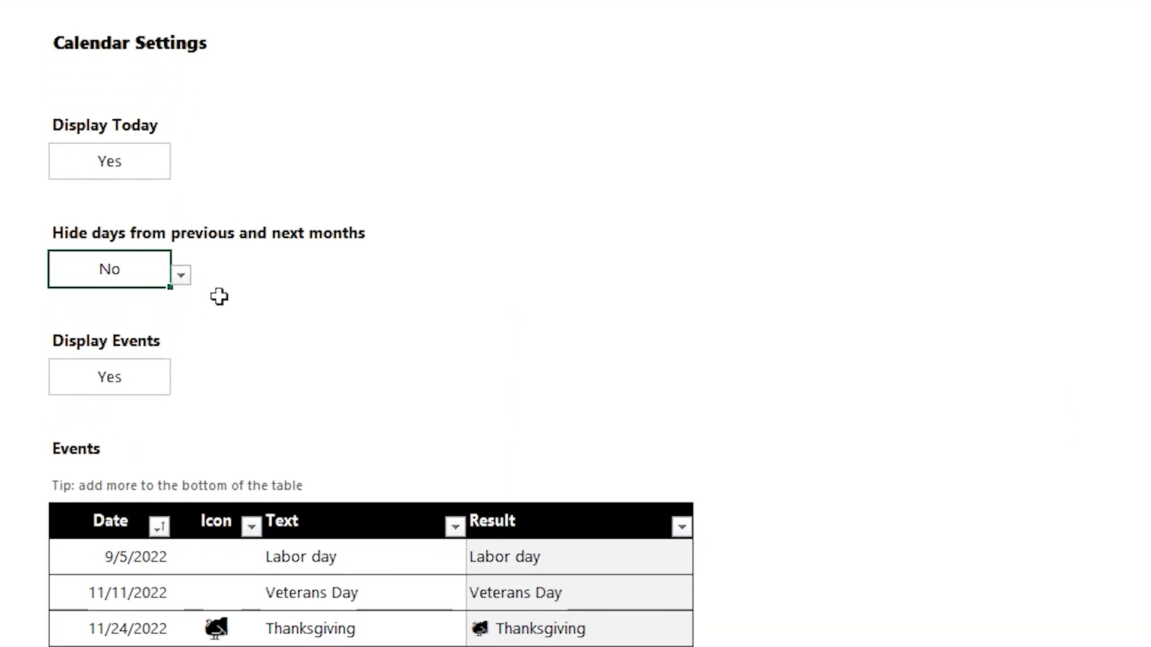
left_click(123, 384)
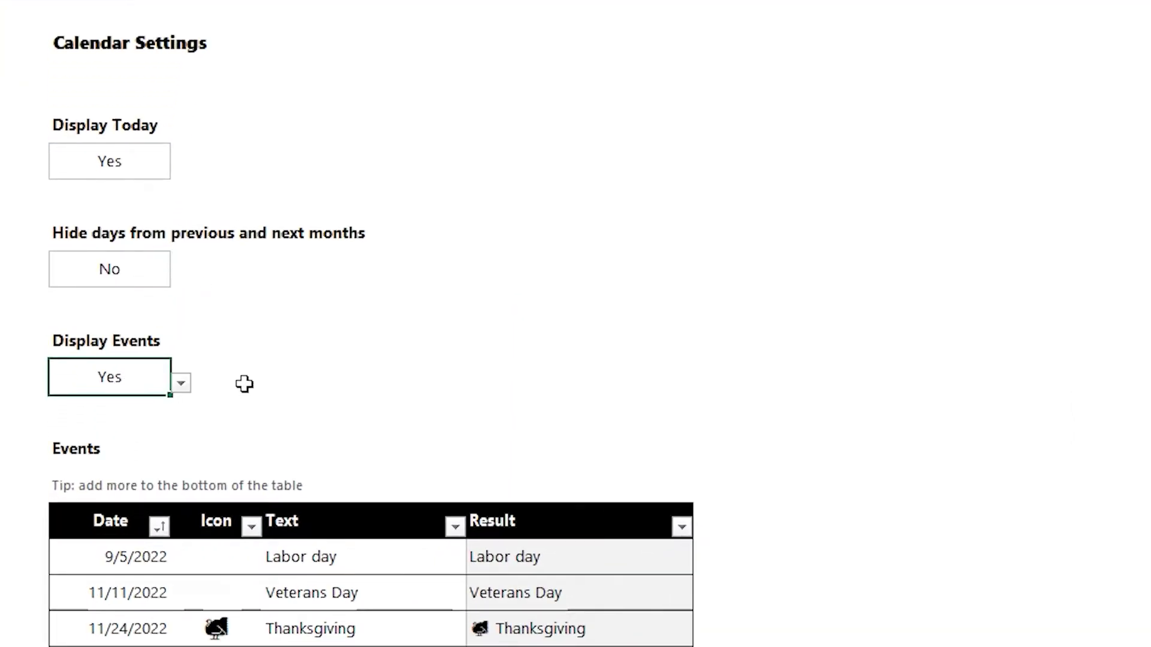
scroll(979, 444, "down", 4)
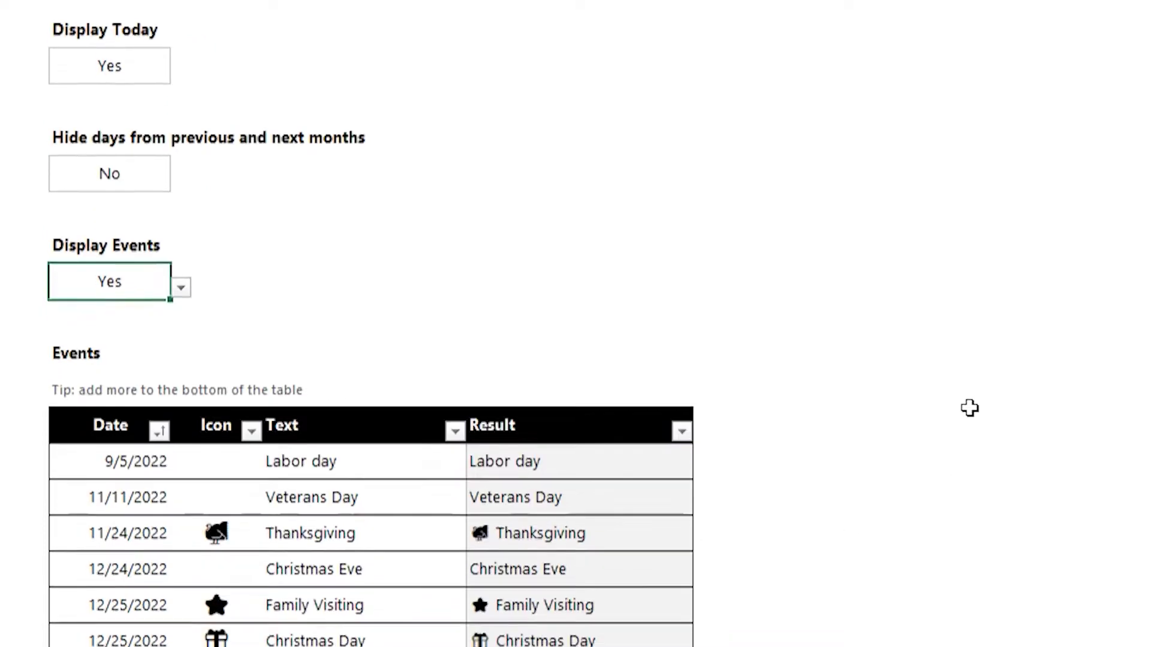
left_click(339, 264)
left_click(317, 414)
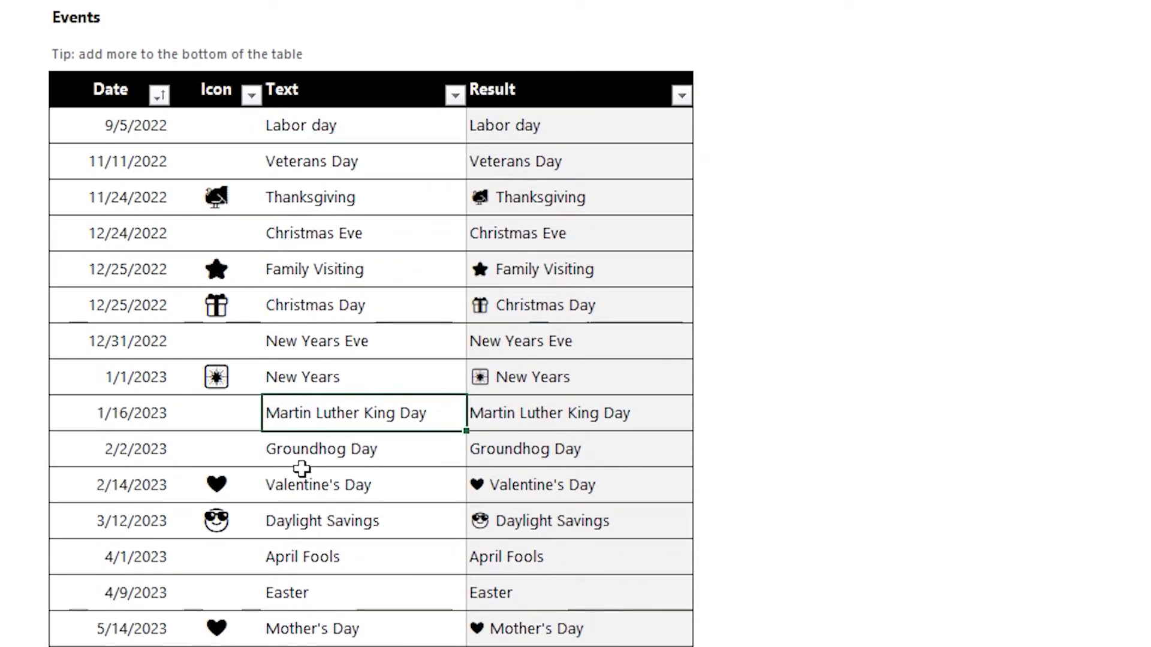
left_click(301, 474)
left_click(306, 629)
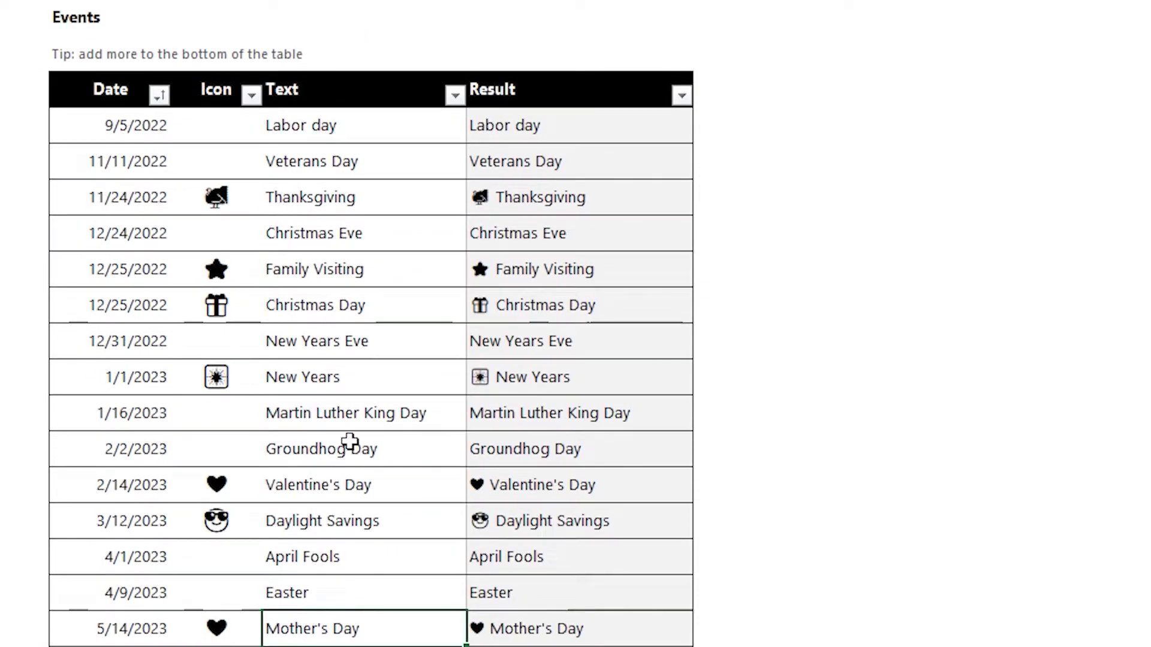
left_click(346, 271)
left_click(346, 233)
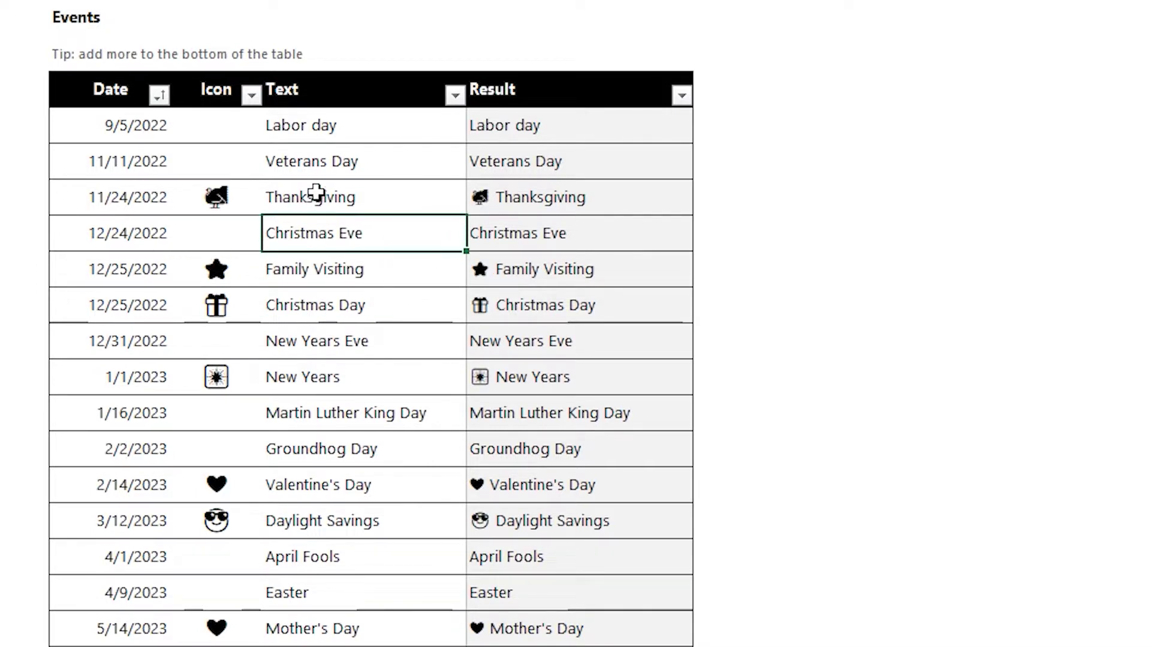
Insert a blank table row above Christmas Day in the Events table
right_click(314, 232)
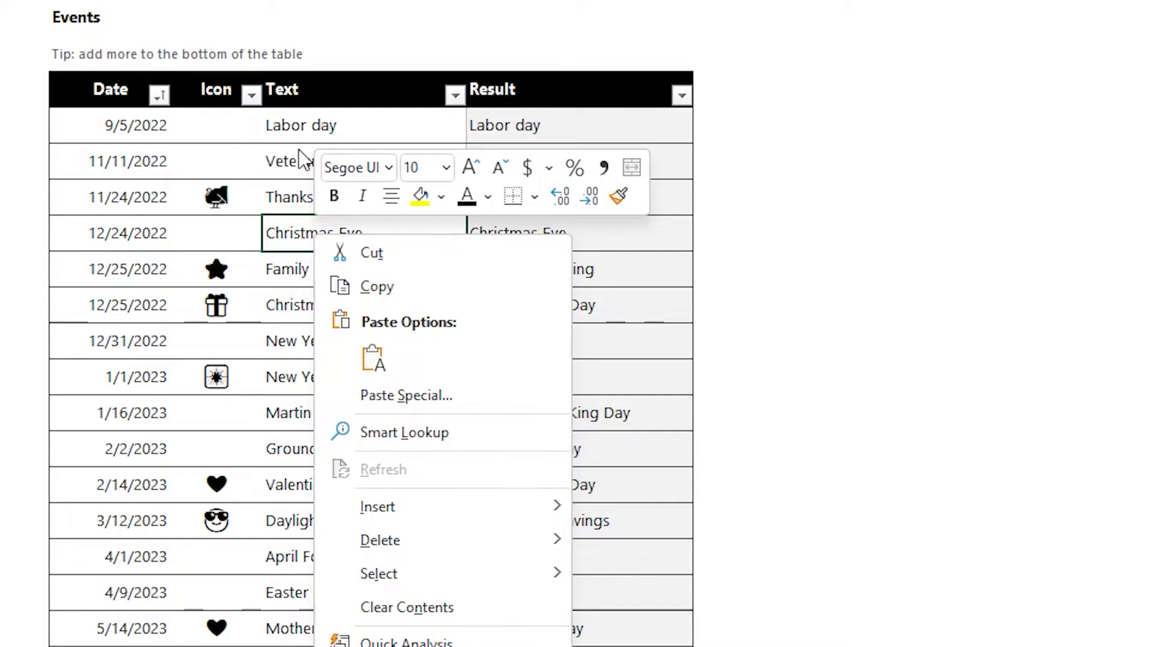
key("Escape")
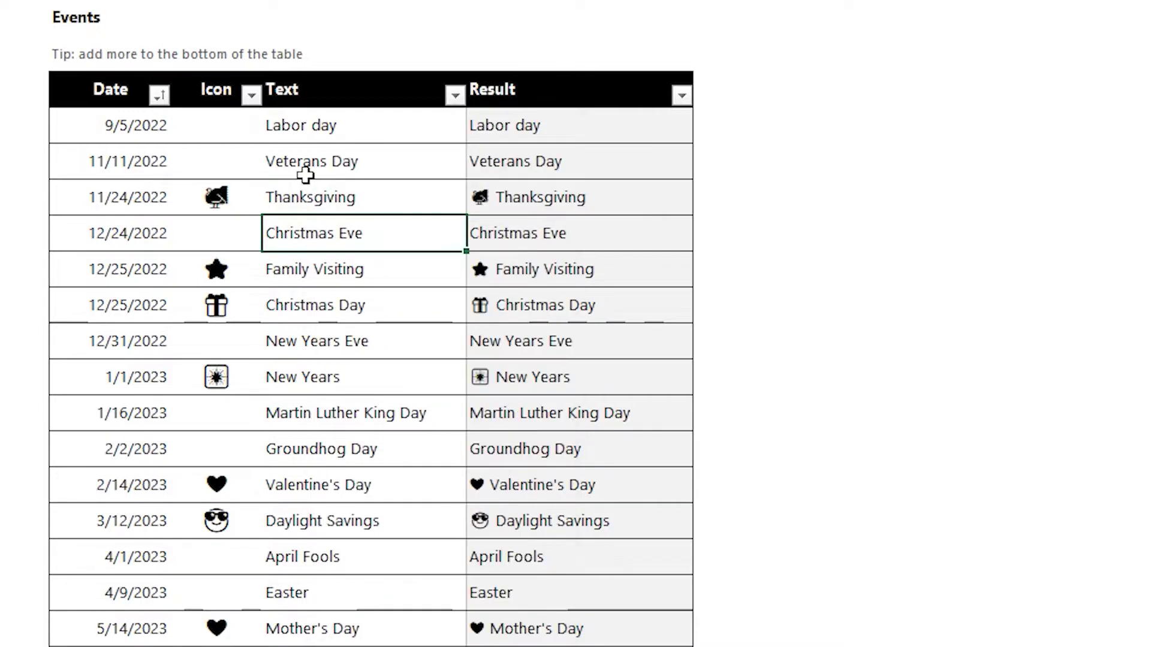
left_click(335, 354)
left_click(336, 305)
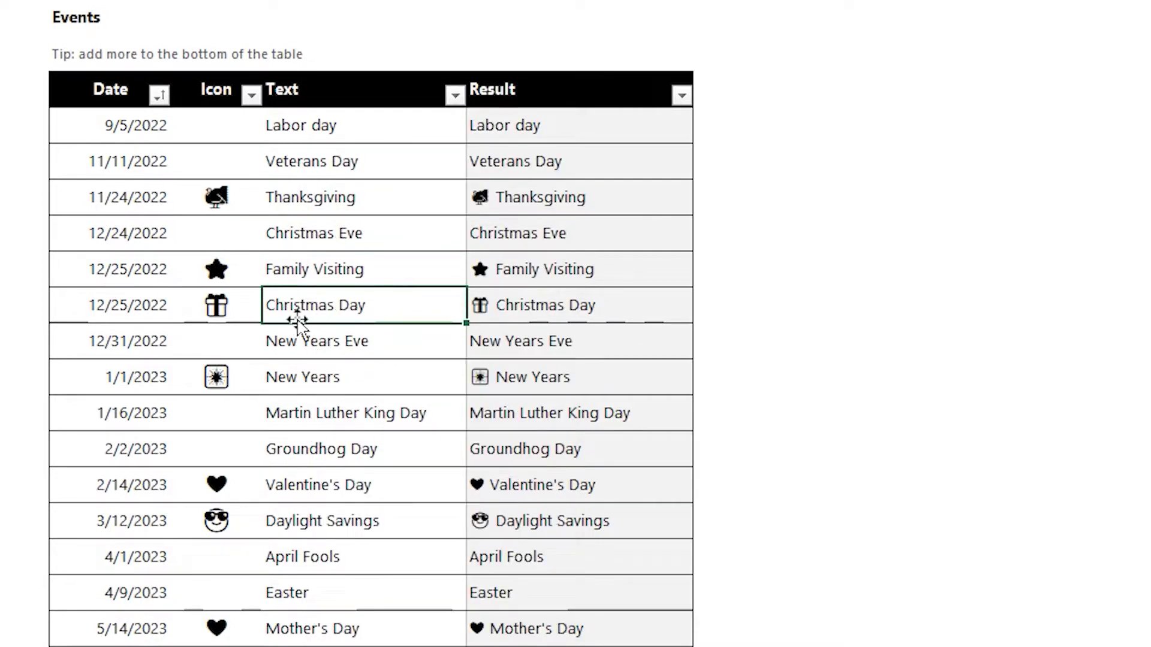
right_click(333, 317)
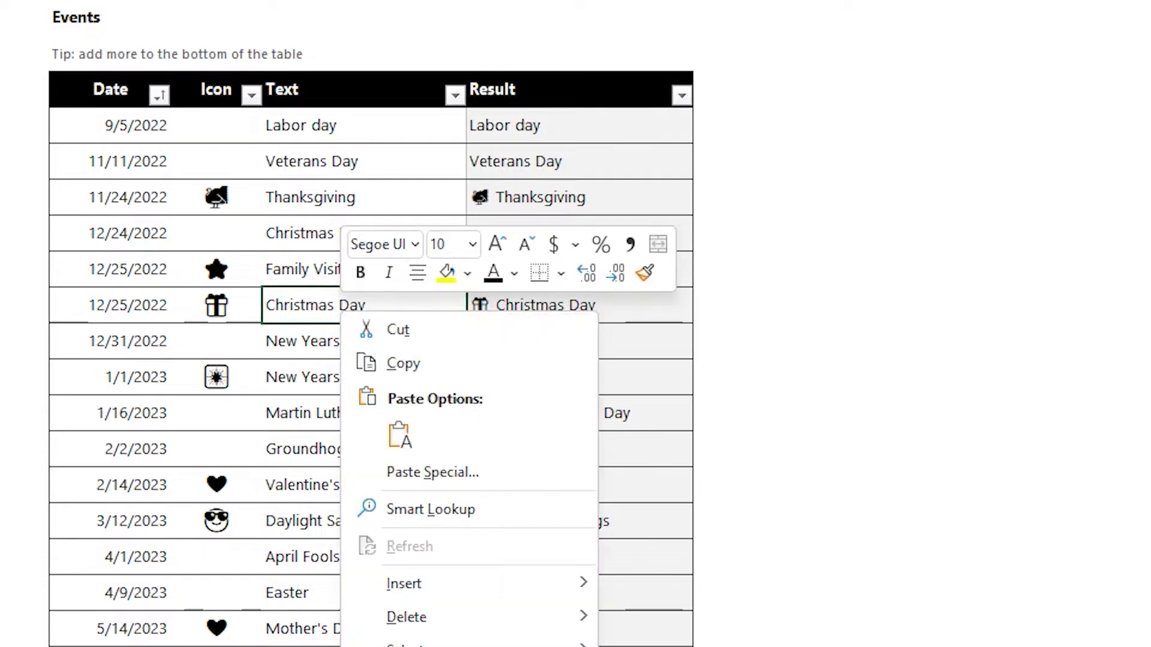
mouse_move(486, 593)
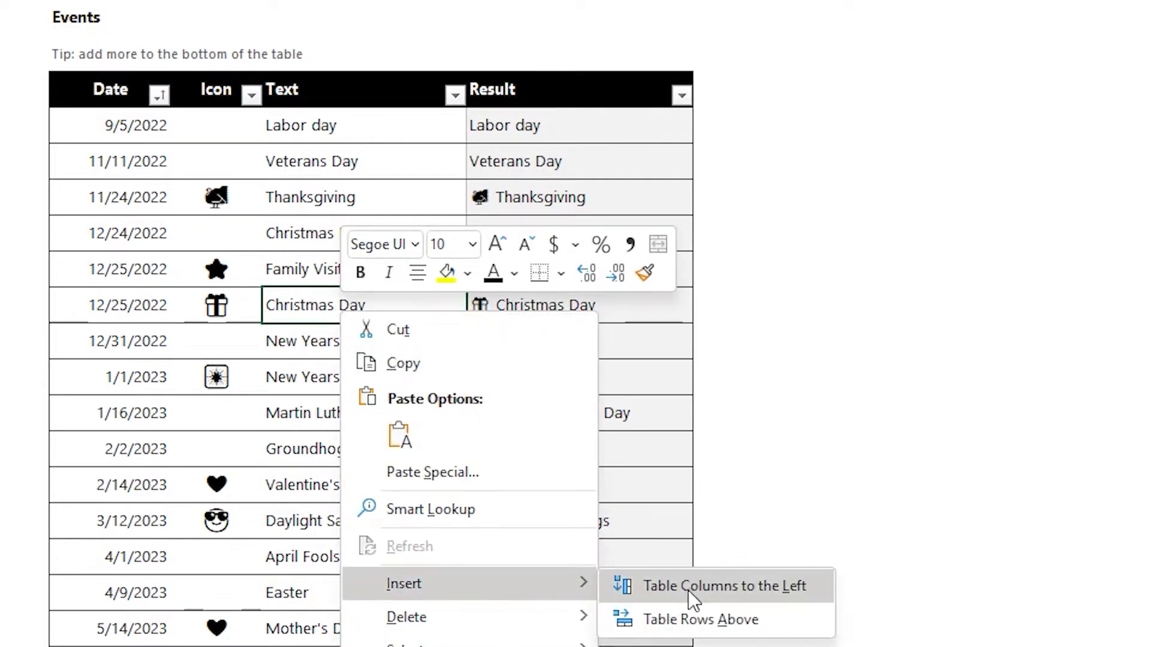
left_click(711, 632)
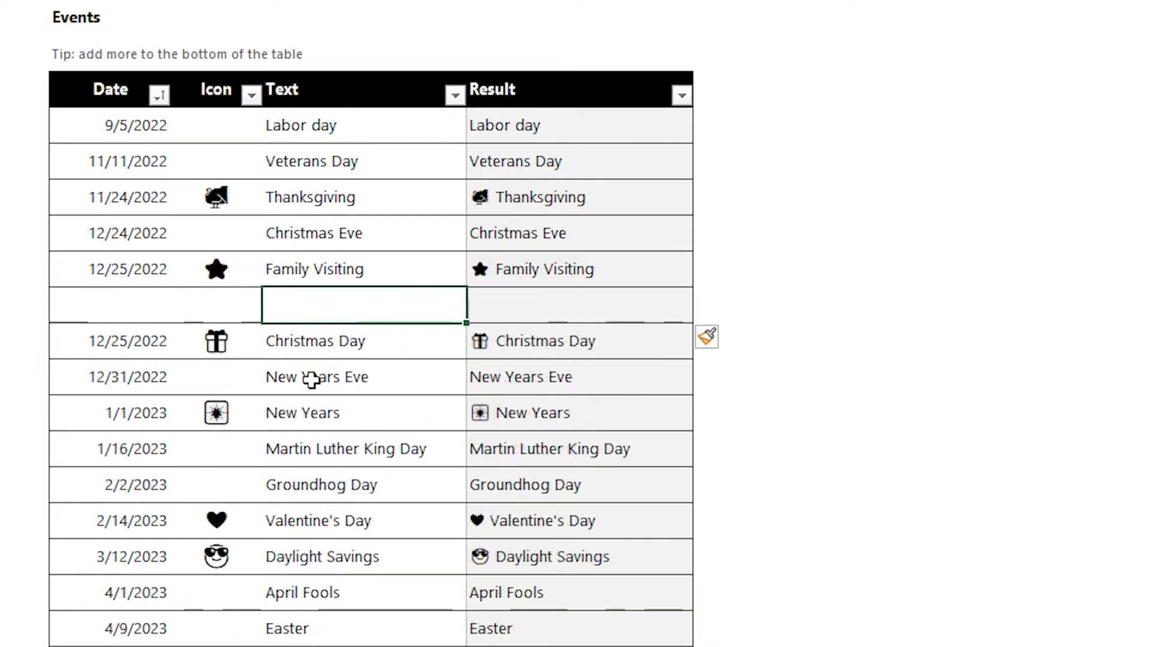
Fill the new row with date 12/24/2022, the sunglasses icon and text 'Fun Time!'
left_click(145, 297)
left_click(144, 334)
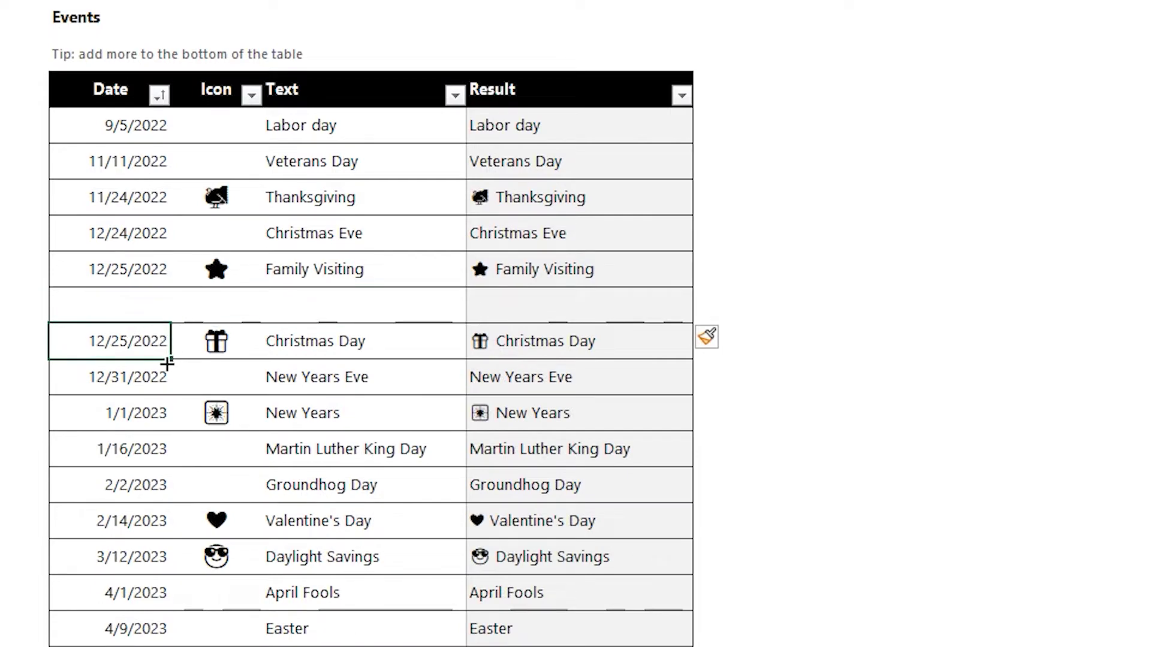
left_click_drag(167, 323, 167, 302)
left_click(237, 298)
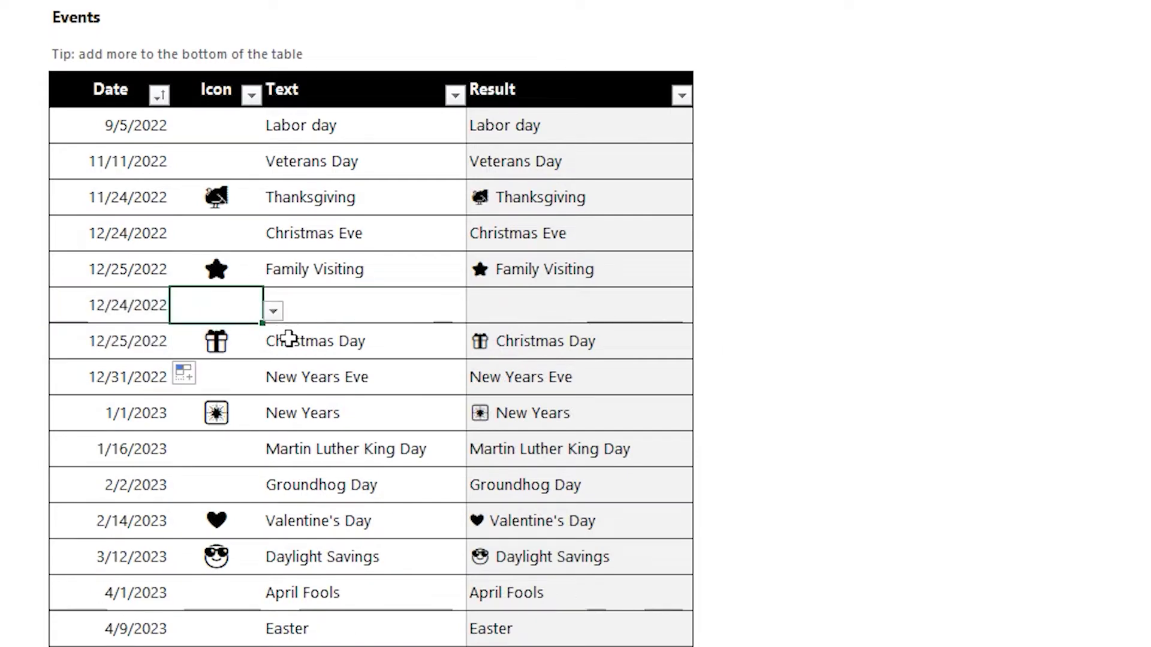
left_click(274, 311)
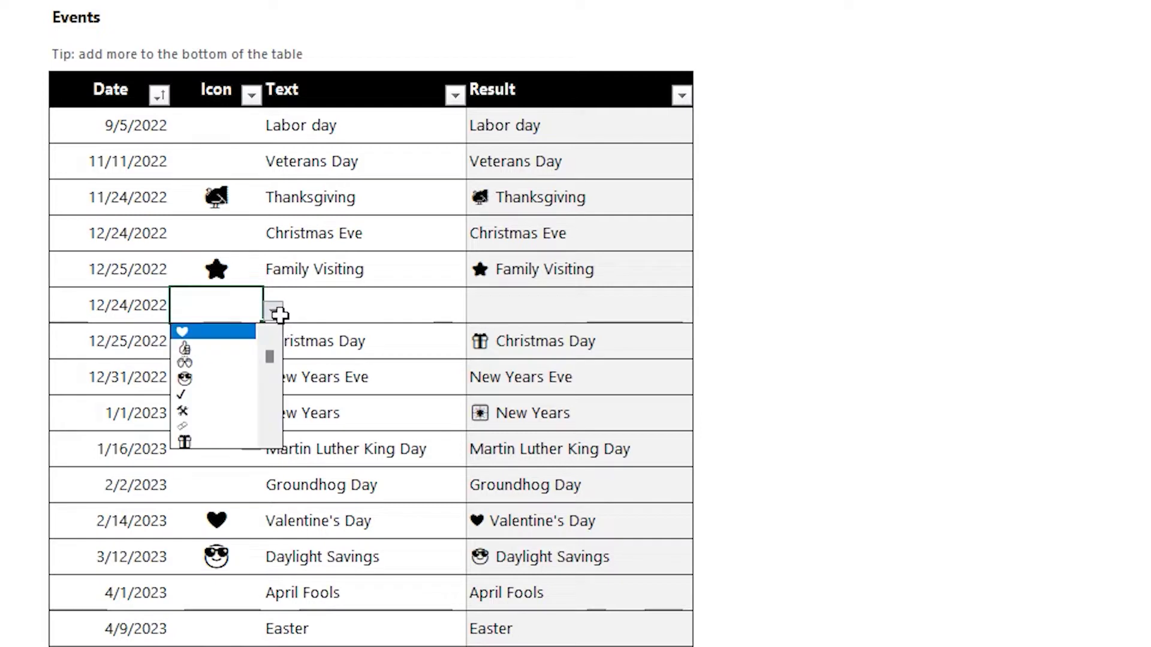
left_click(207, 376)
left_click(367, 307)
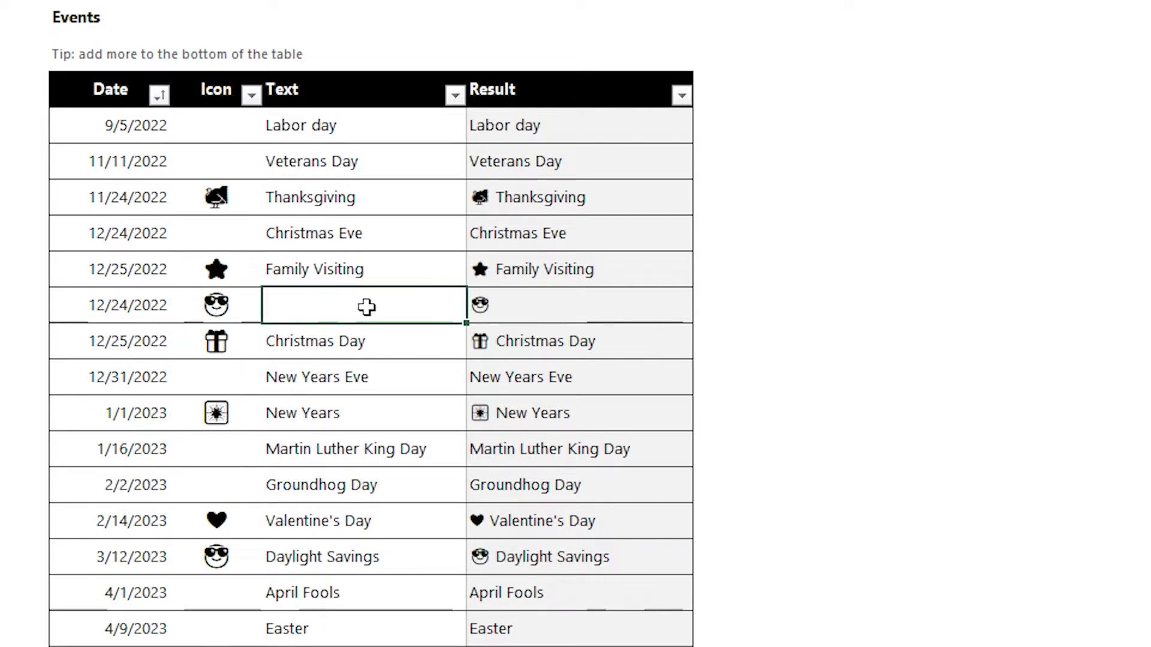
type("Fun Time!")
key("Return")
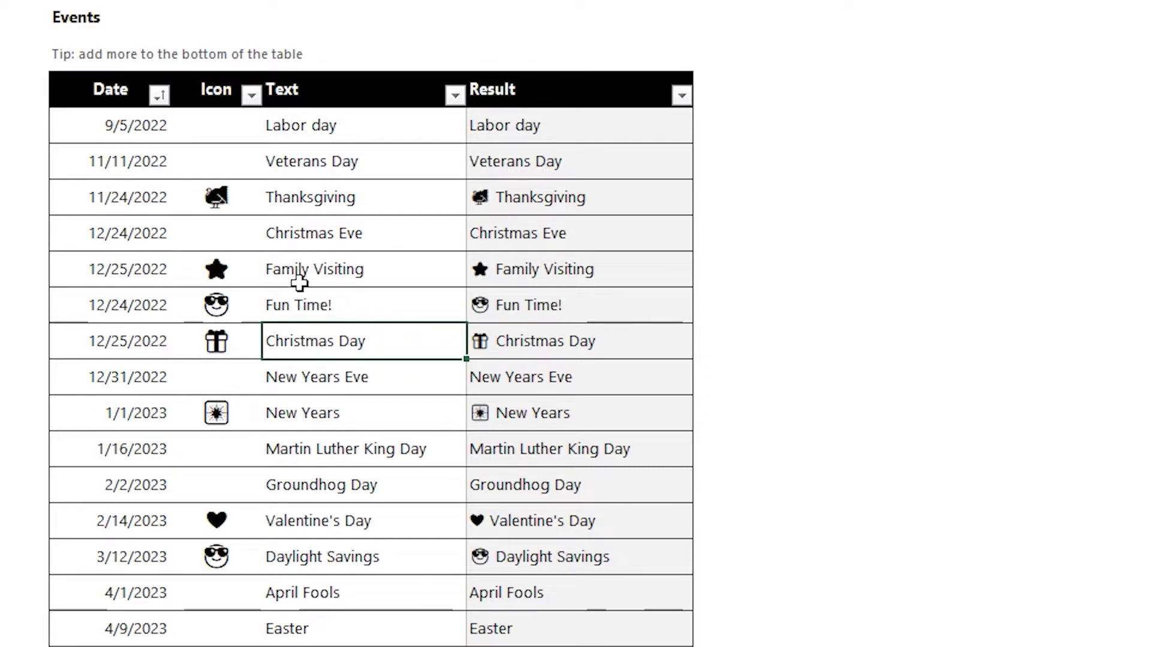
Confirm Fun Time! in Result and on December 24, then inspect the first day's events formula
left_click(558, 316)
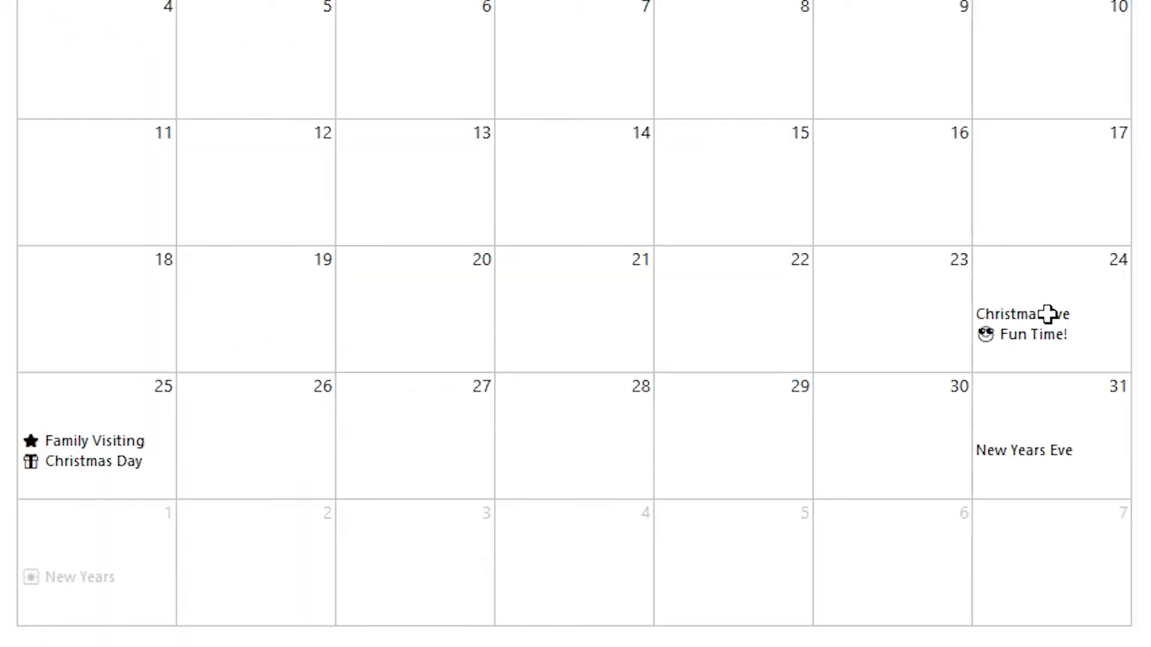
left_click(1049, 318)
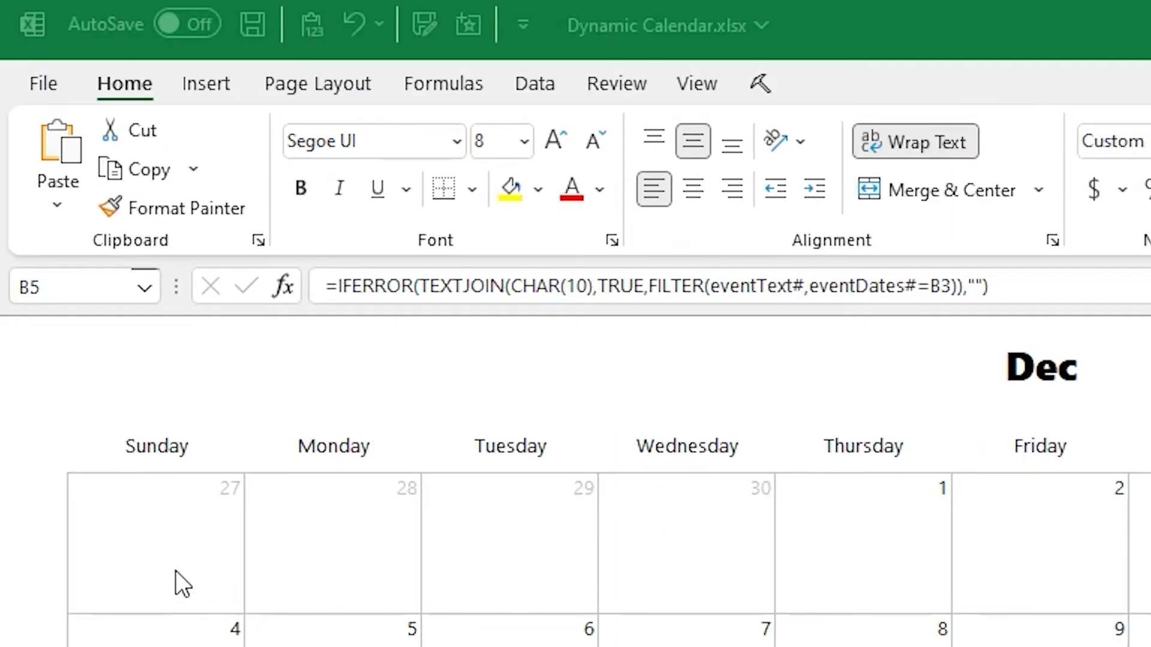
left_click(178, 582)
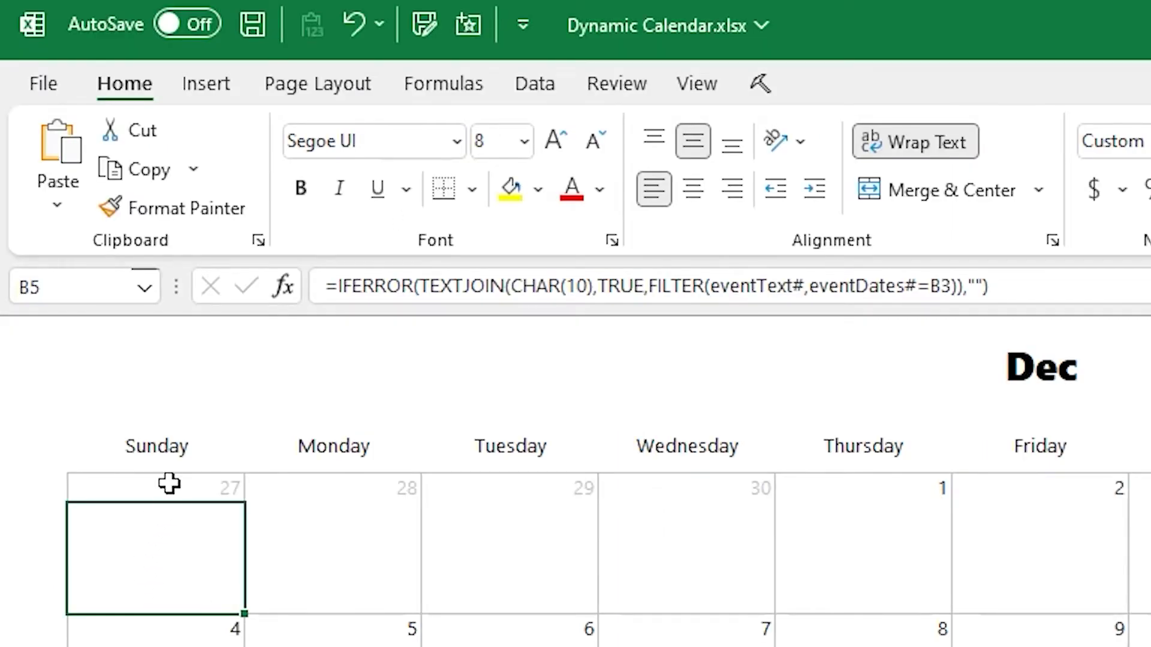
left_click_drag(169, 483, 154, 555)
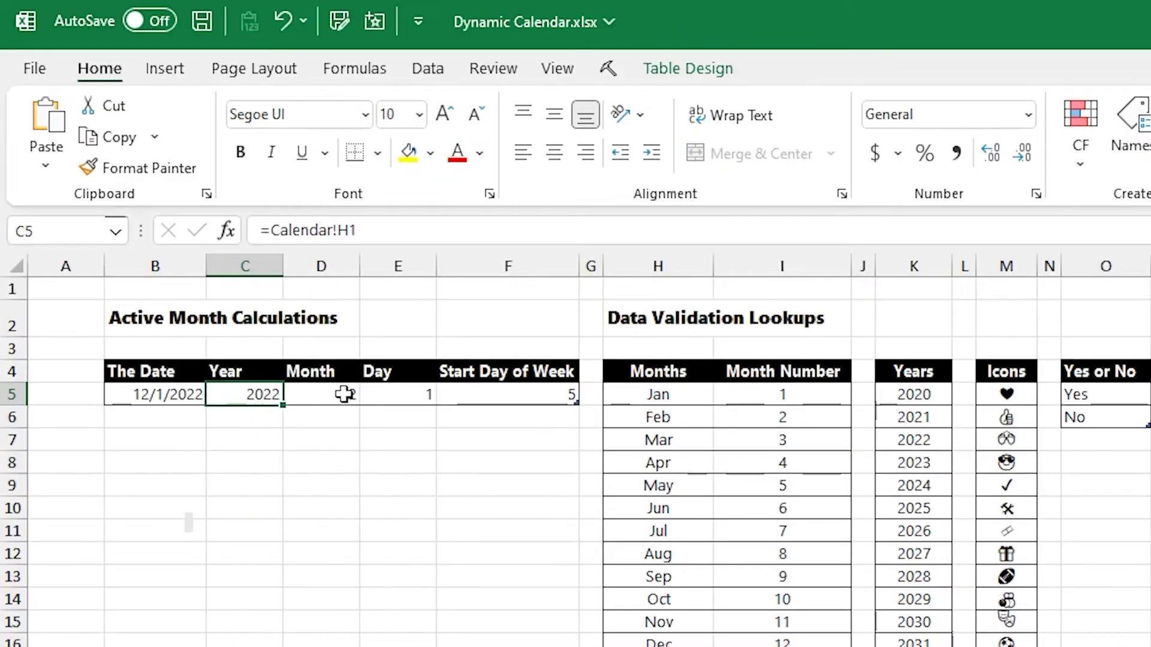
left_click(345, 393)
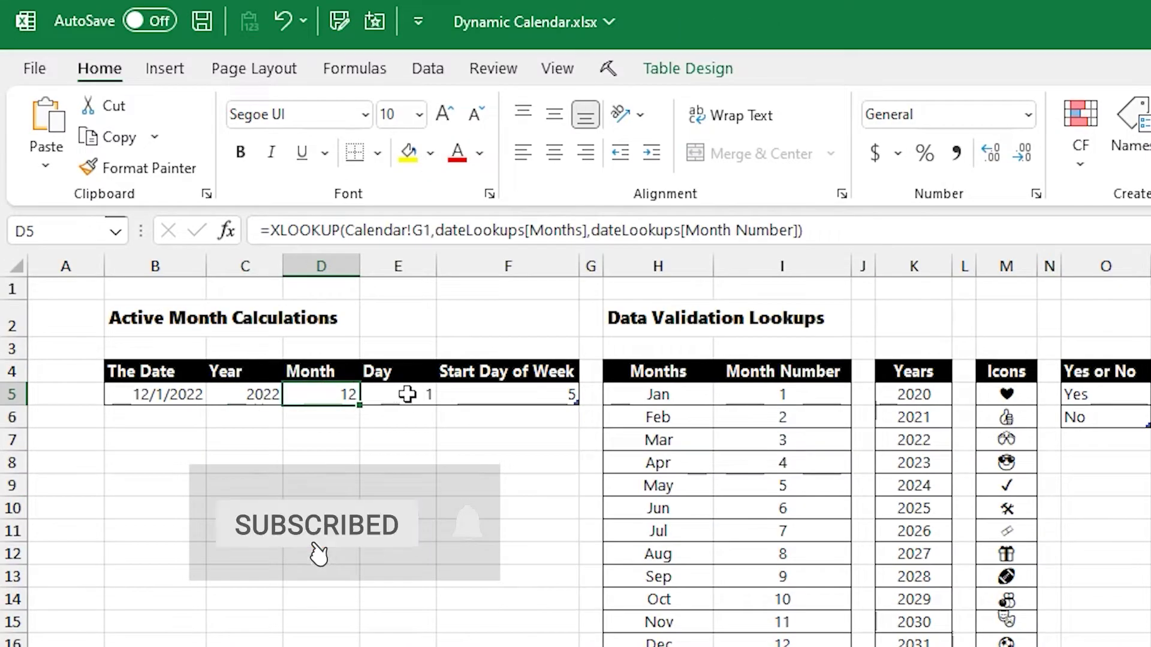
left_click(406, 394)
left_click(330, 399)
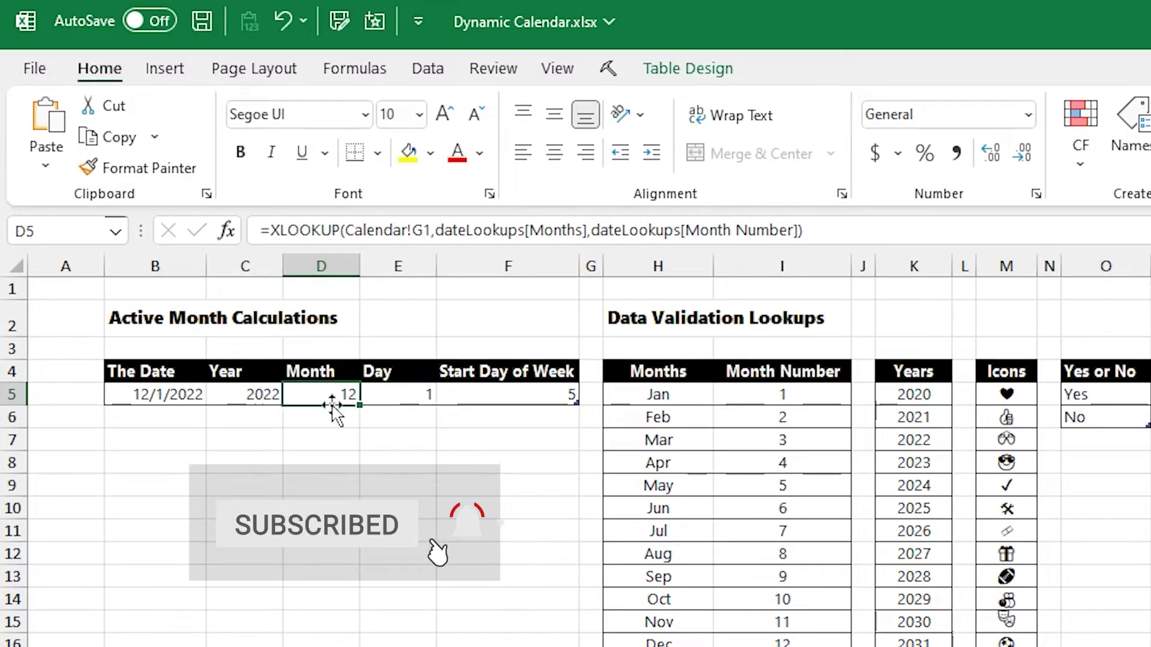
left_click_drag(655, 393, 810, 640)
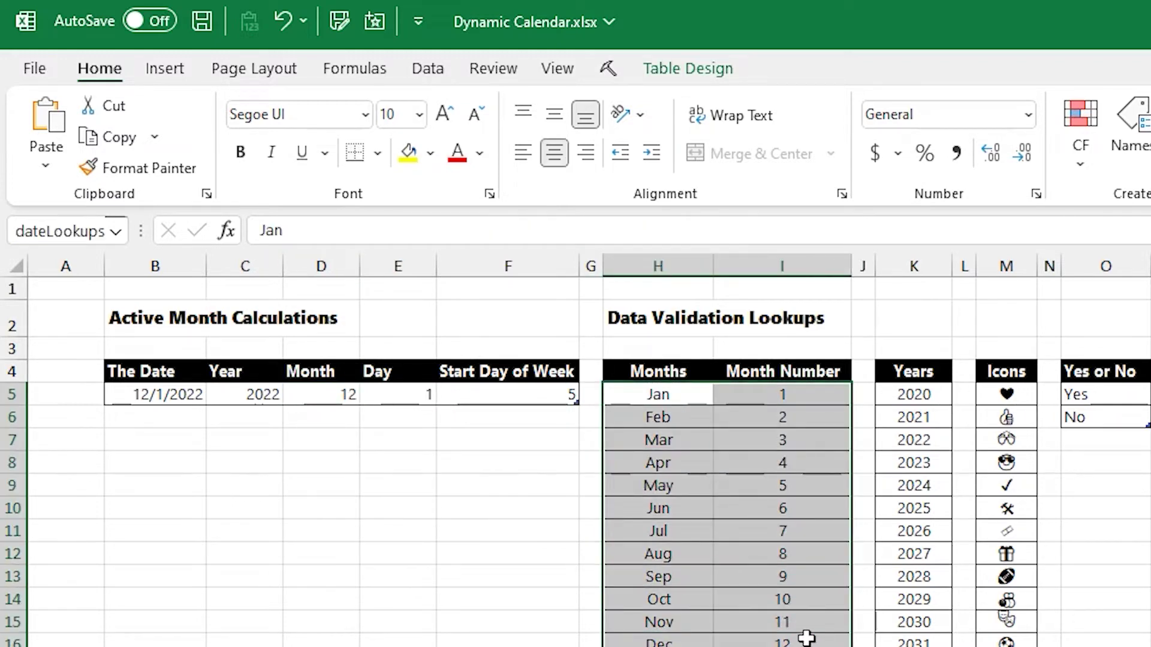
left_click(414, 390)
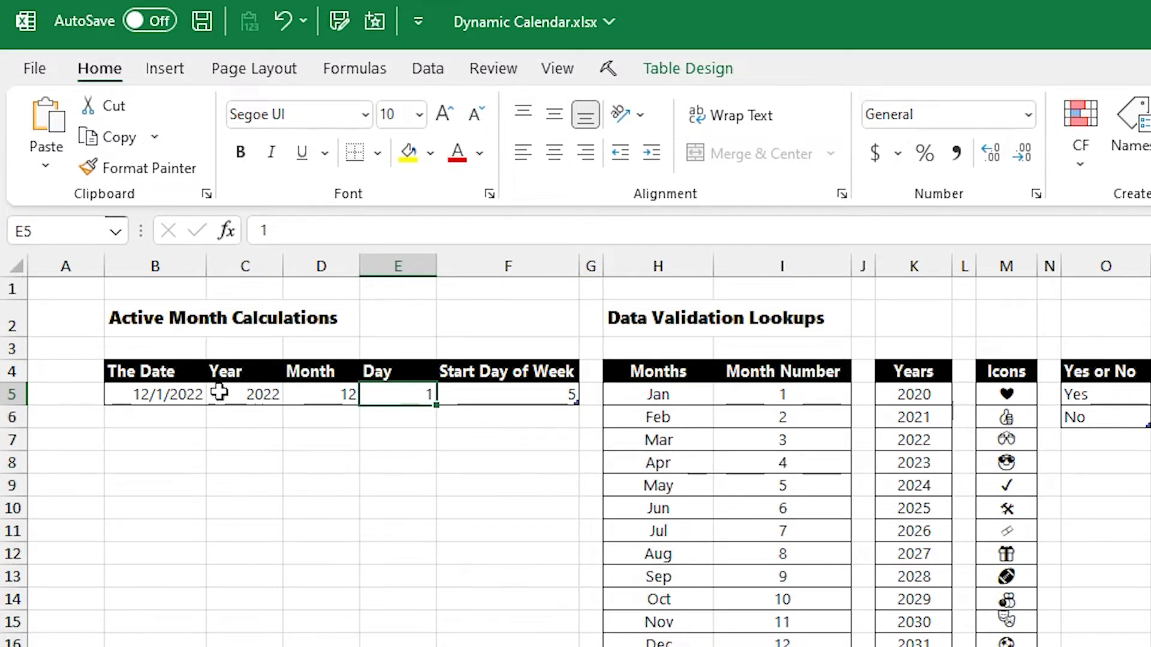
left_click(155, 394)
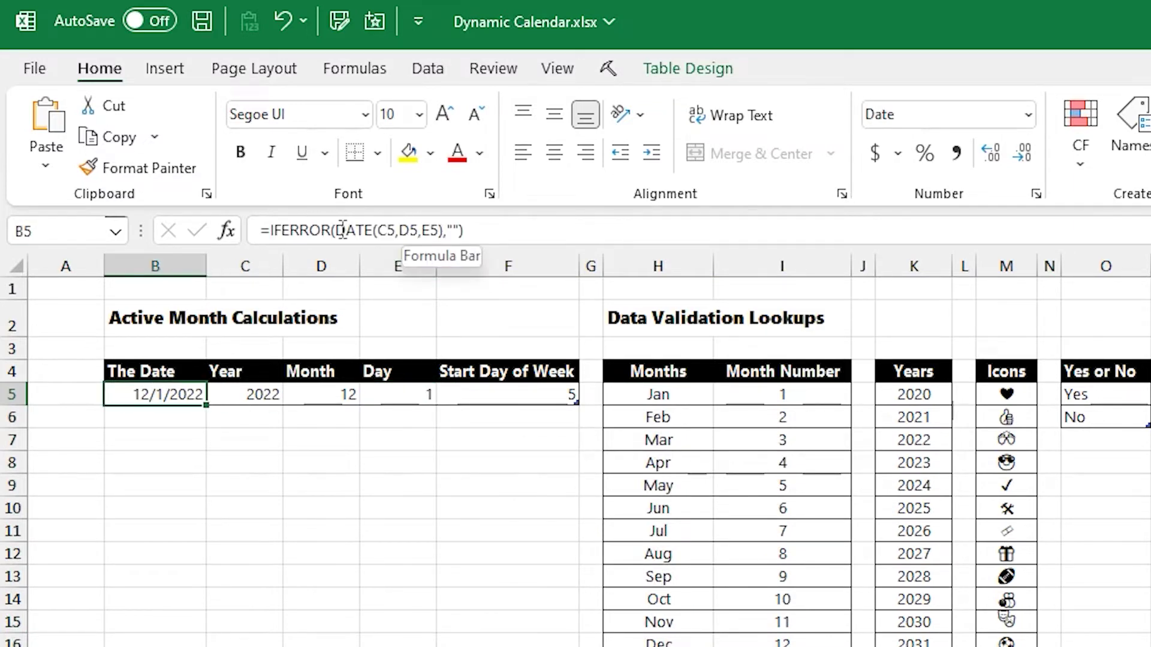
left_click_drag(342, 230, 446, 238)
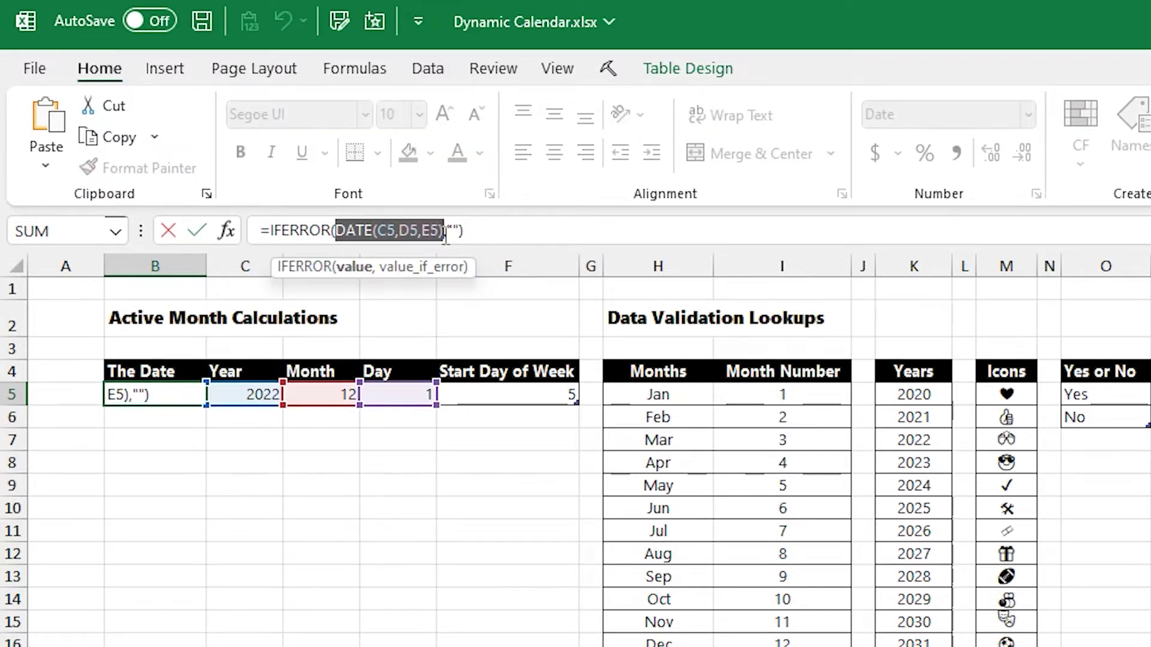
key("Escape")
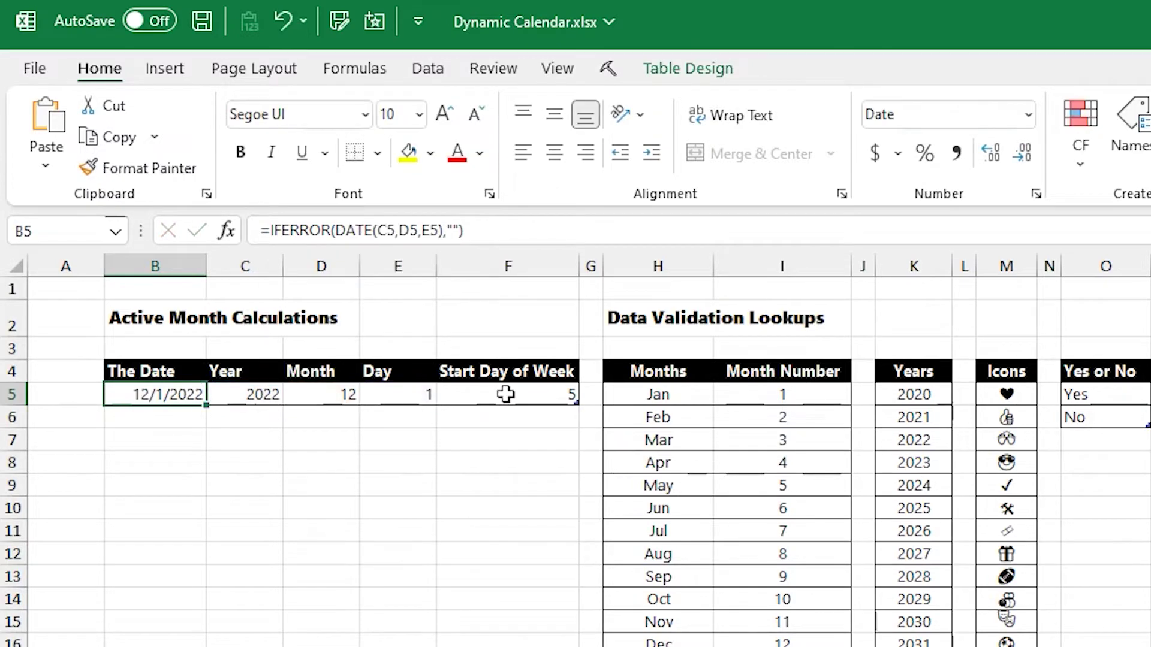
left_click(506, 394)
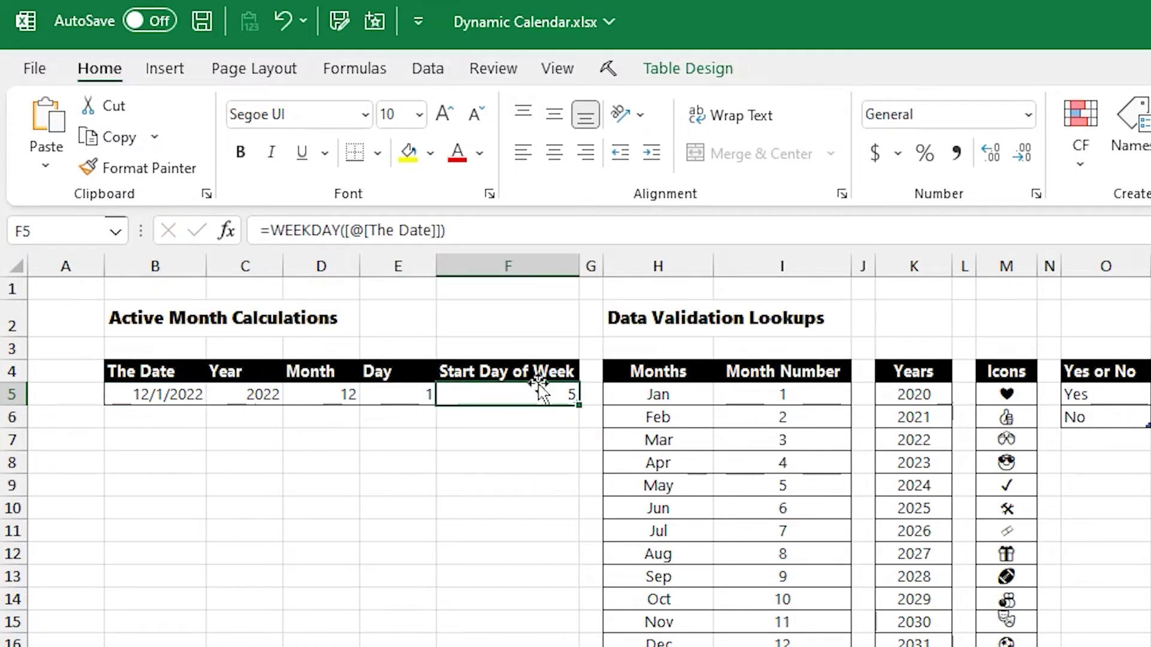
key("ctrl+Page_Up")
left_click(154, 390)
Inspect the day formulas for Monday 28, Wednesday 30 and Thursday 1
left_click(286, 395)
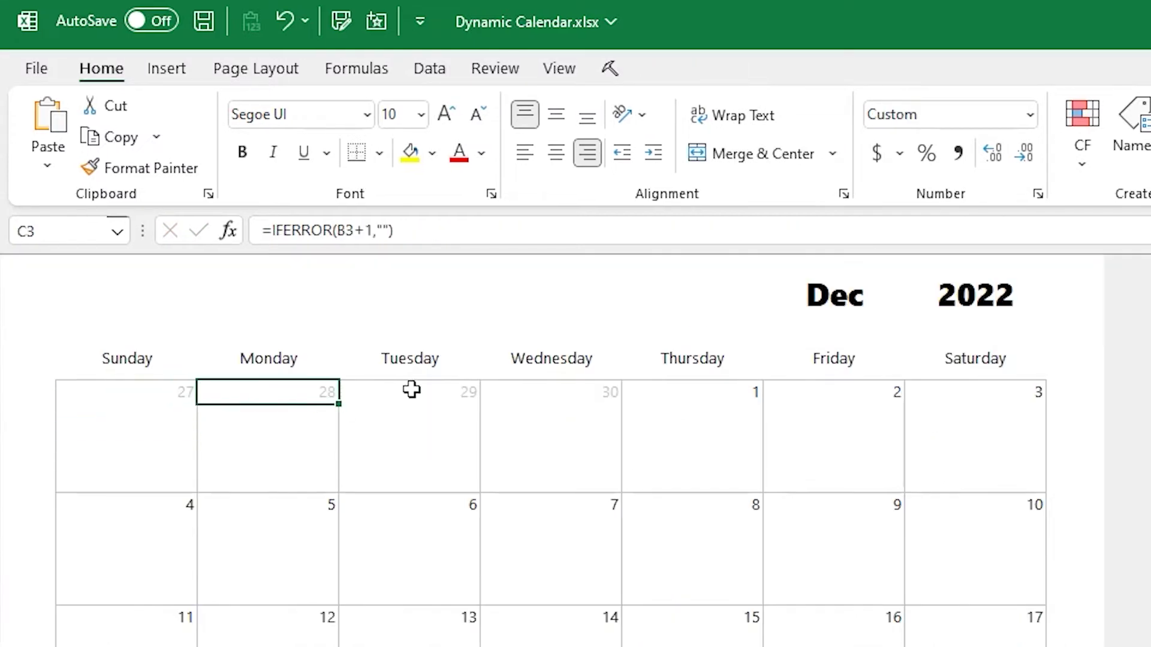
left_click(563, 393)
left_click(718, 386)
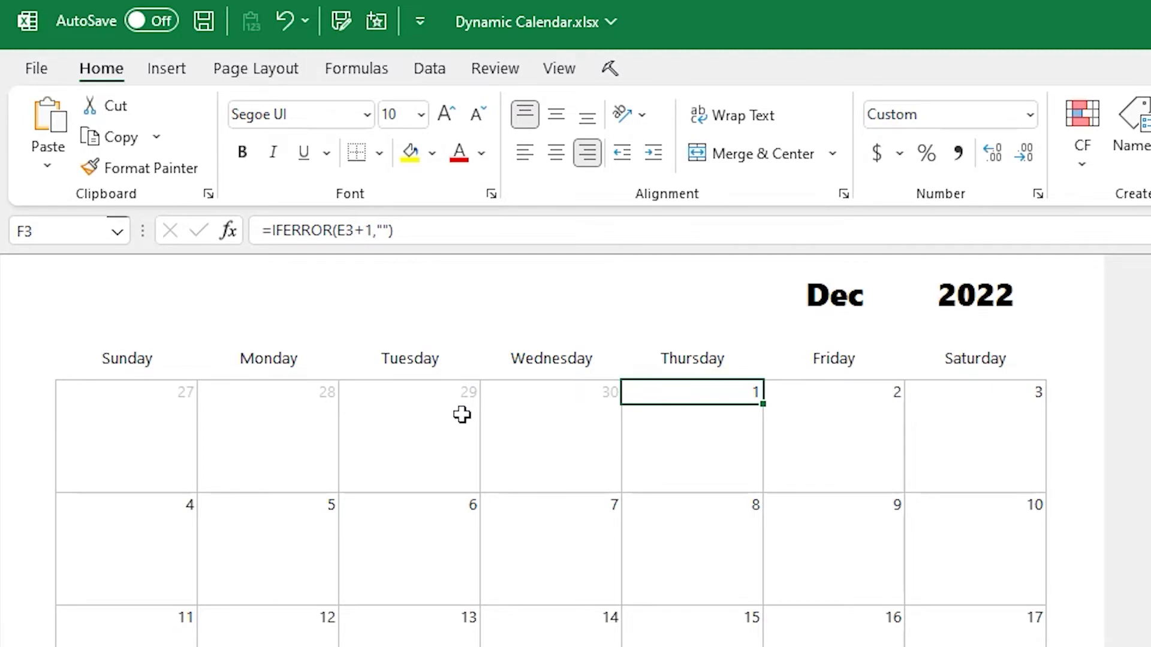
Examine B3's formula parts, Settings[The Date] and CHOOSE day offsets, then open Number Format list
left_click(157, 396)
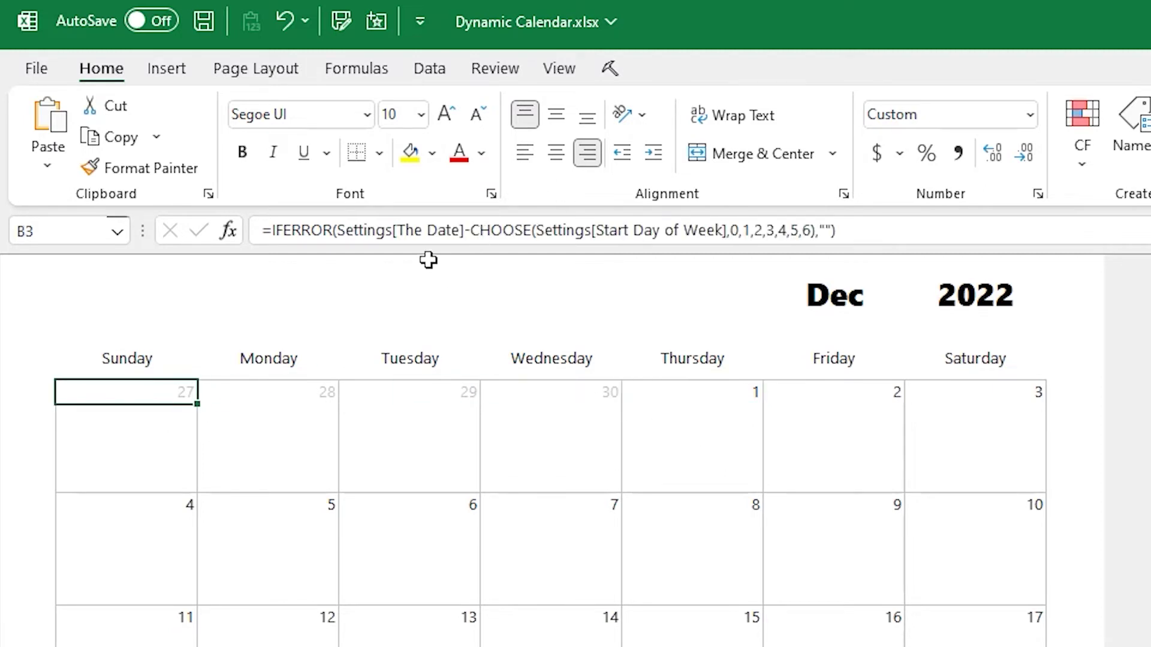
left_click_drag(335, 232, 467, 235)
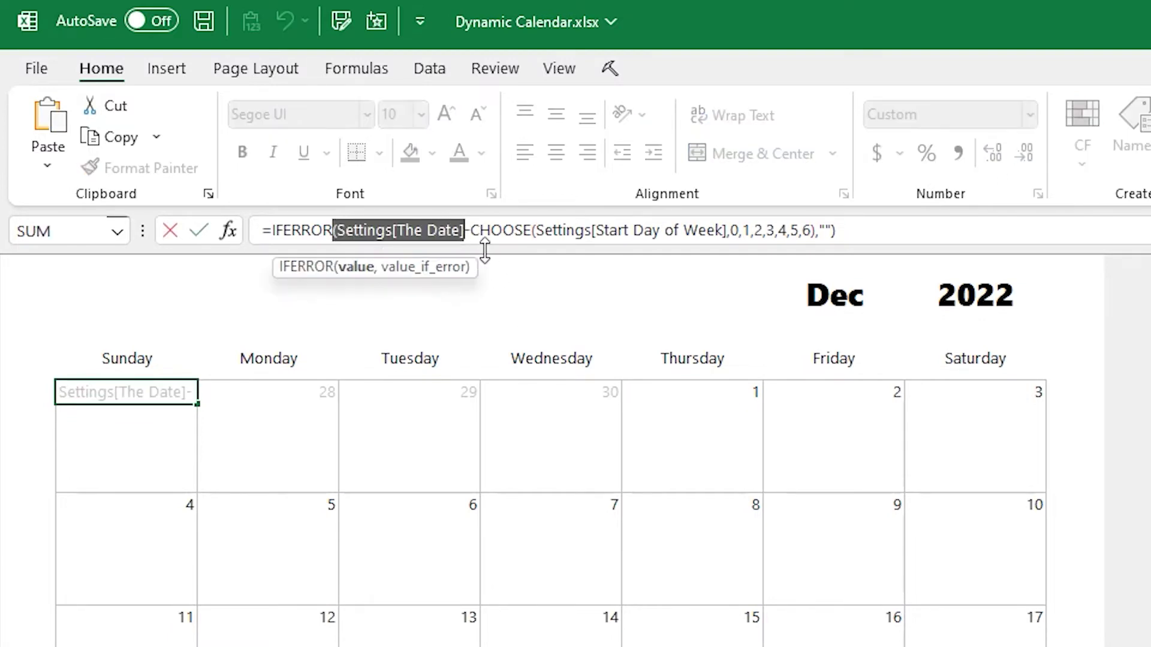
left_click_drag(471, 232, 814, 237)
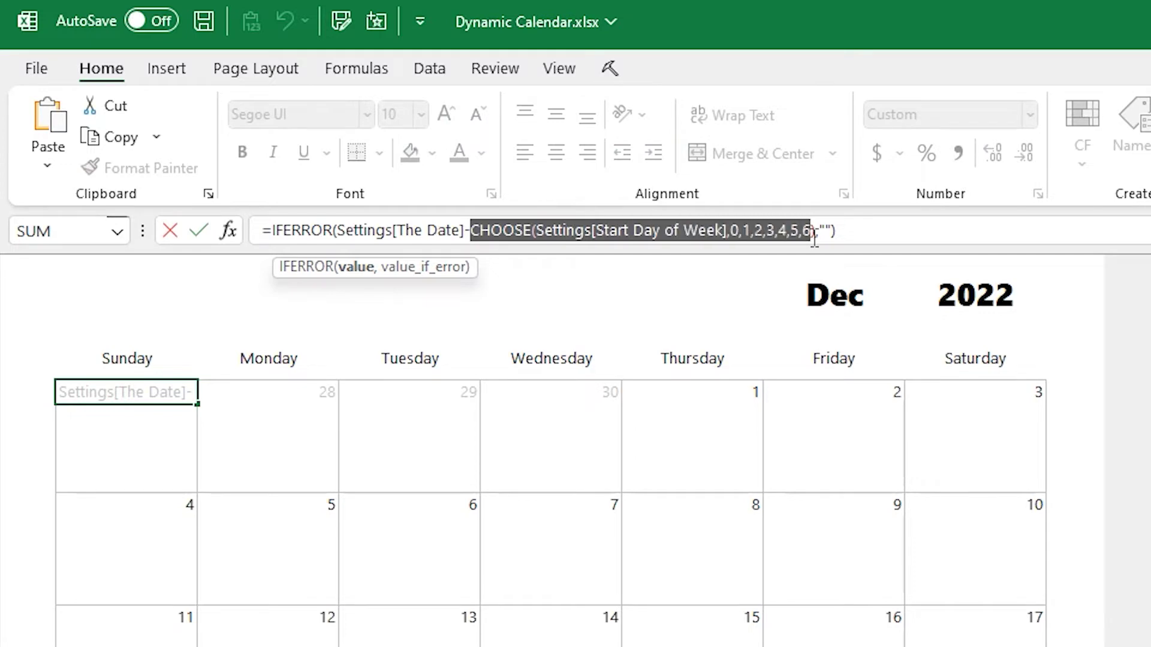
left_click(698, 233)
left_click_drag(733, 231, 795, 237)
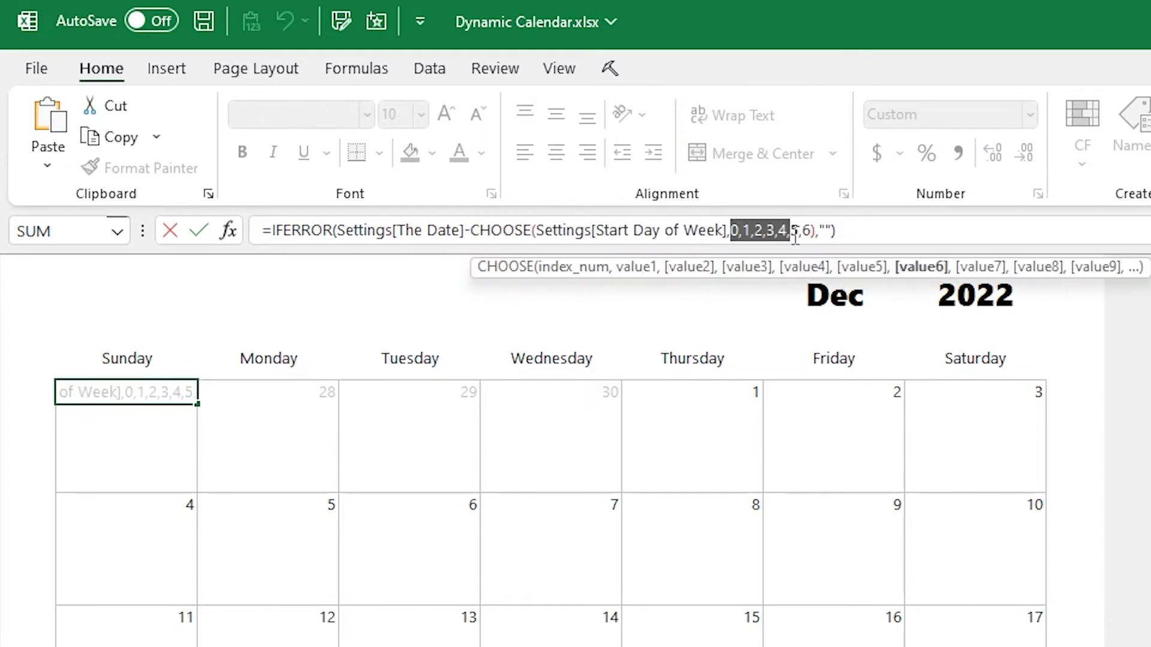
key("Escape")
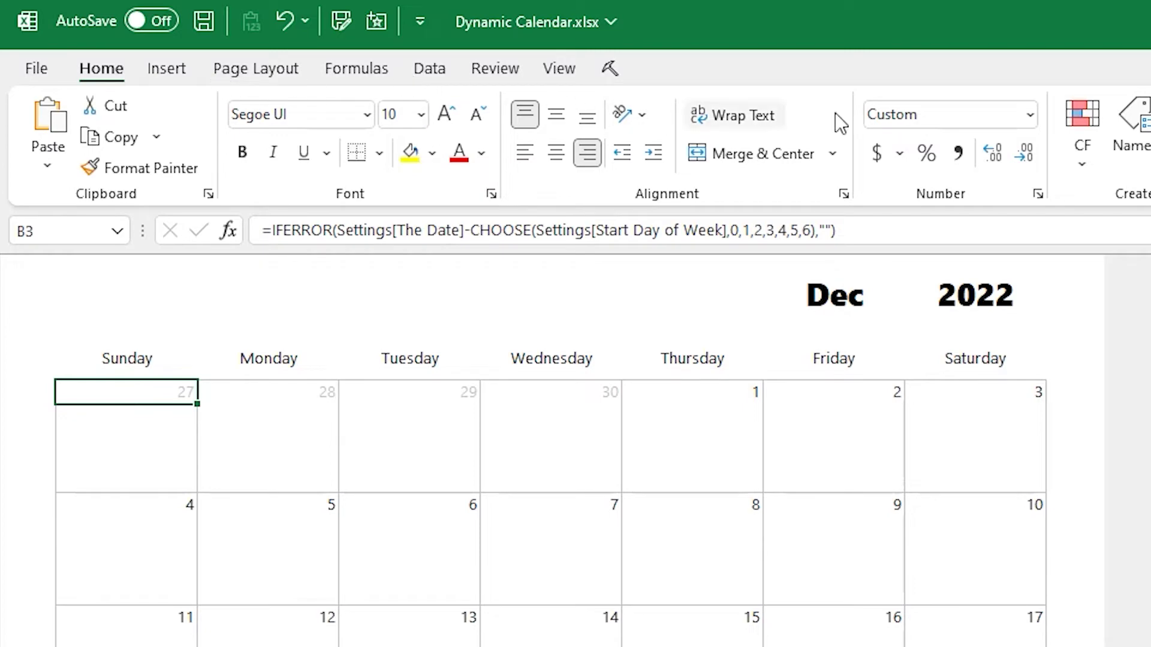
left_click(1031, 115)
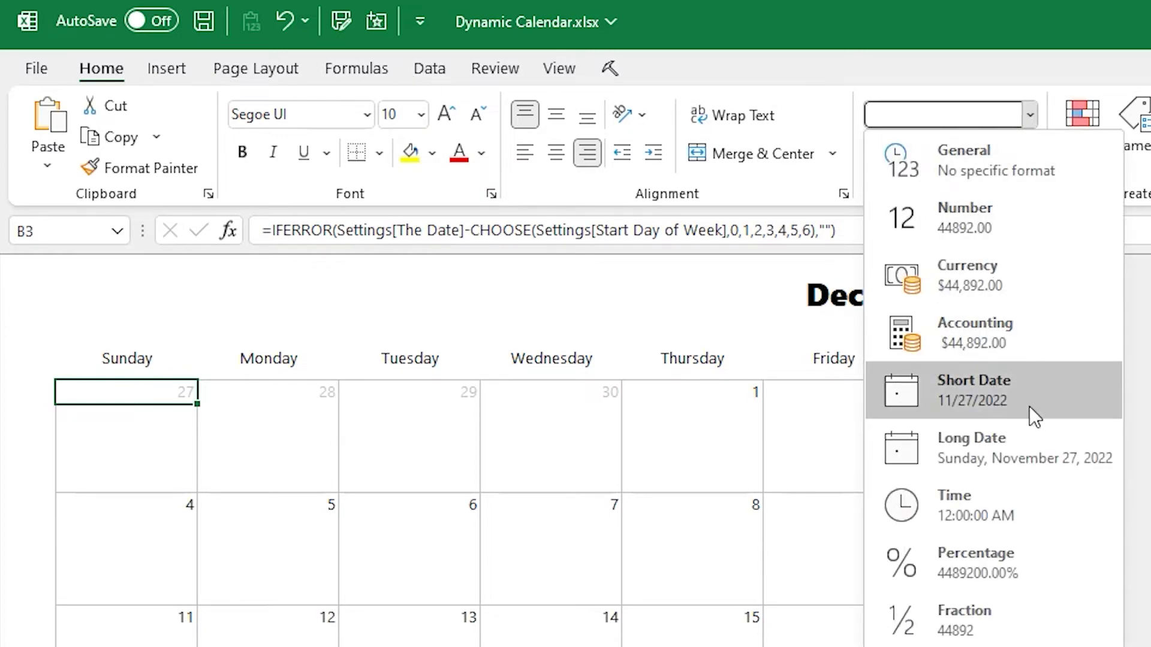
Format the first day as Short Date (11/27/2022) and check Monday 28's formula referencing B3
left_click(977, 394)
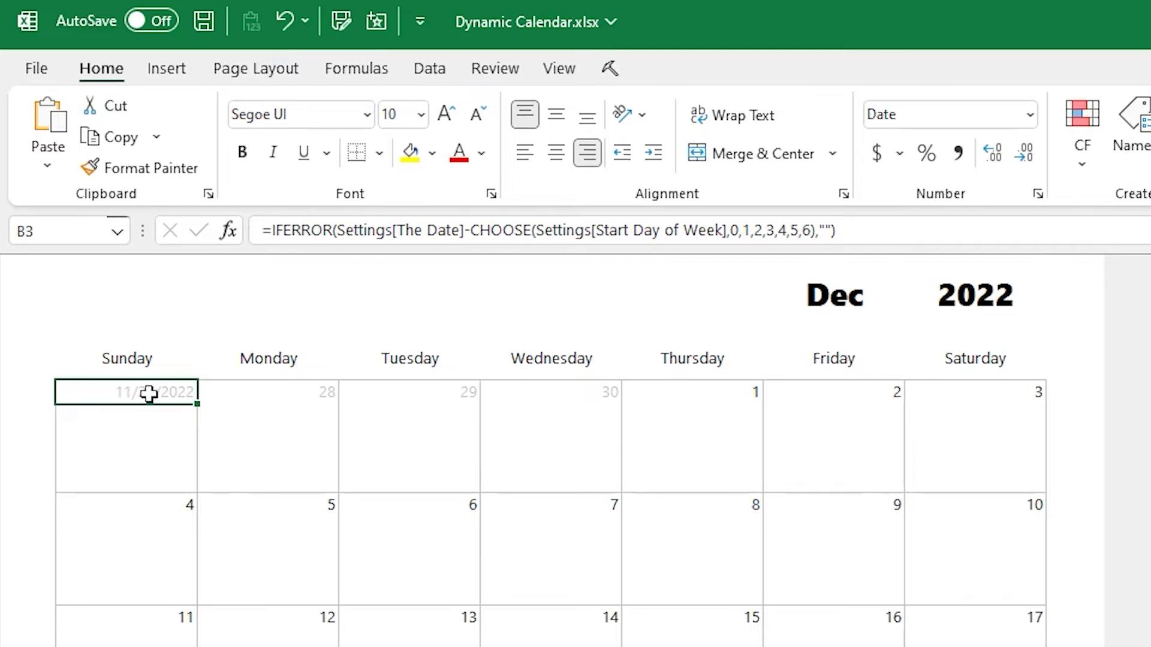
left_click(265, 391)
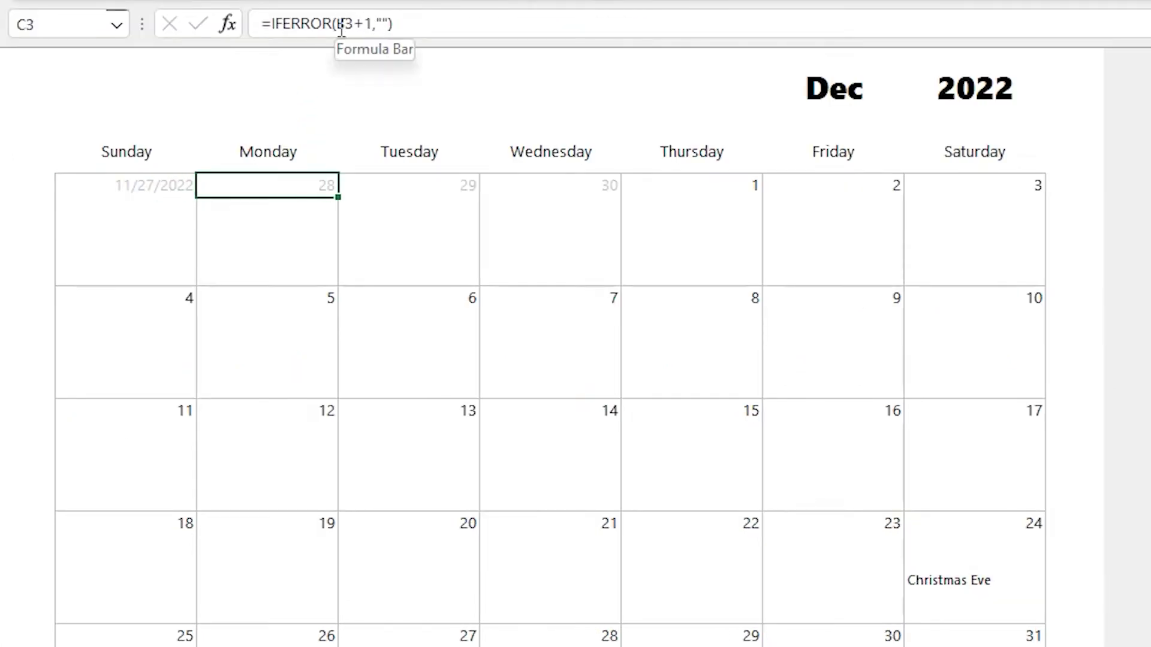
left_click_drag(337, 25, 368, 27)
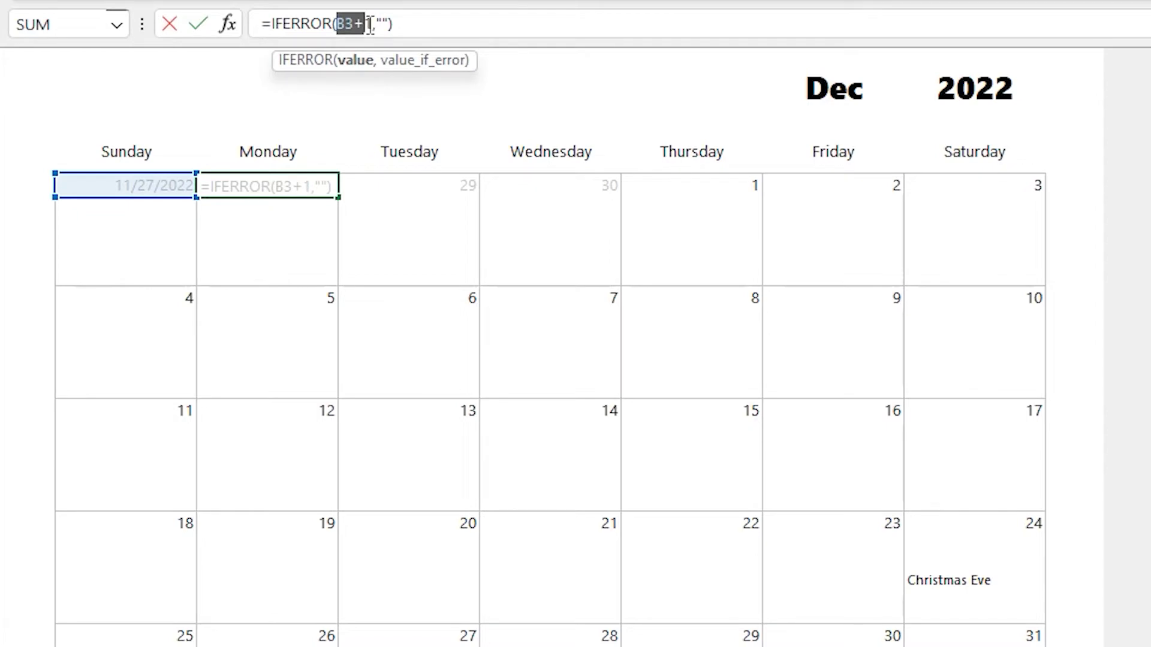
key("Escape")
Inspect the Tuesday 29, Wednesday 30 and day 4 formulas, each adding 1 to the previous day
left_click(412, 187)
left_click(355, 14)
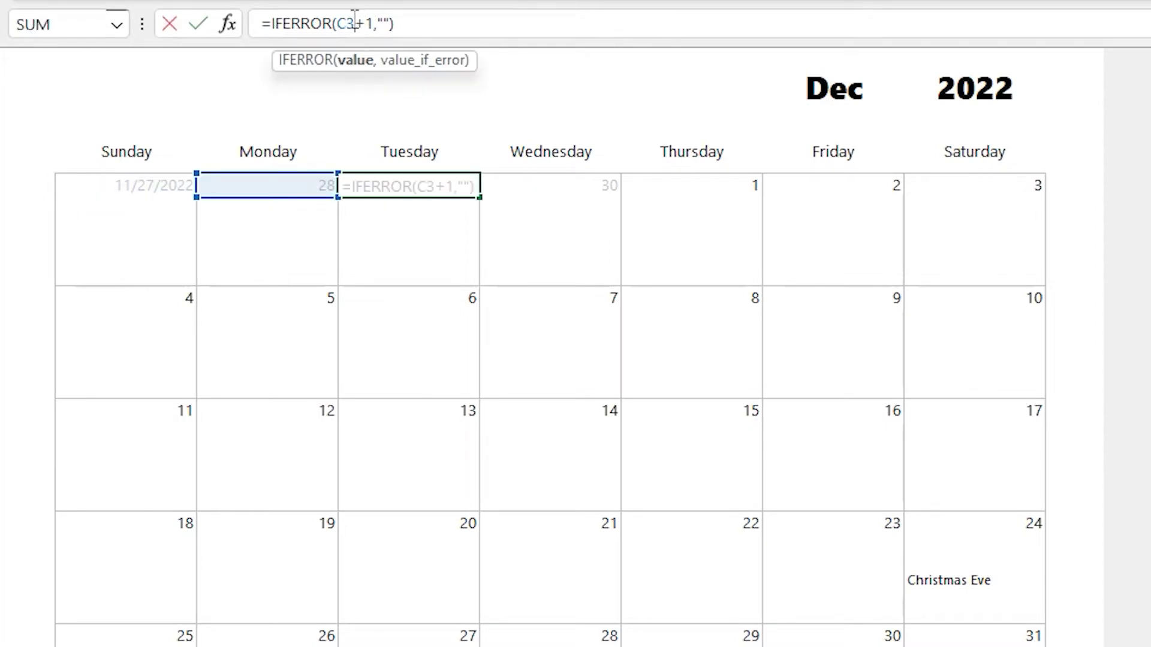
key("Escape")
left_click(547, 178)
left_click(394, 23)
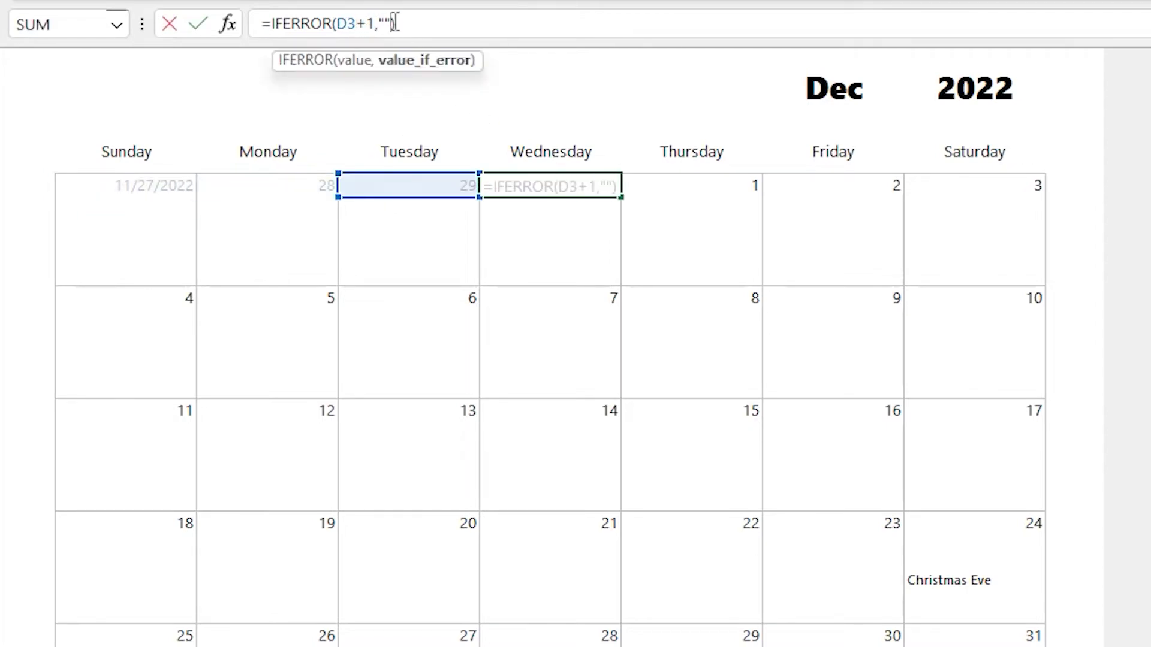
key("Escape")
left_click(659, 185)
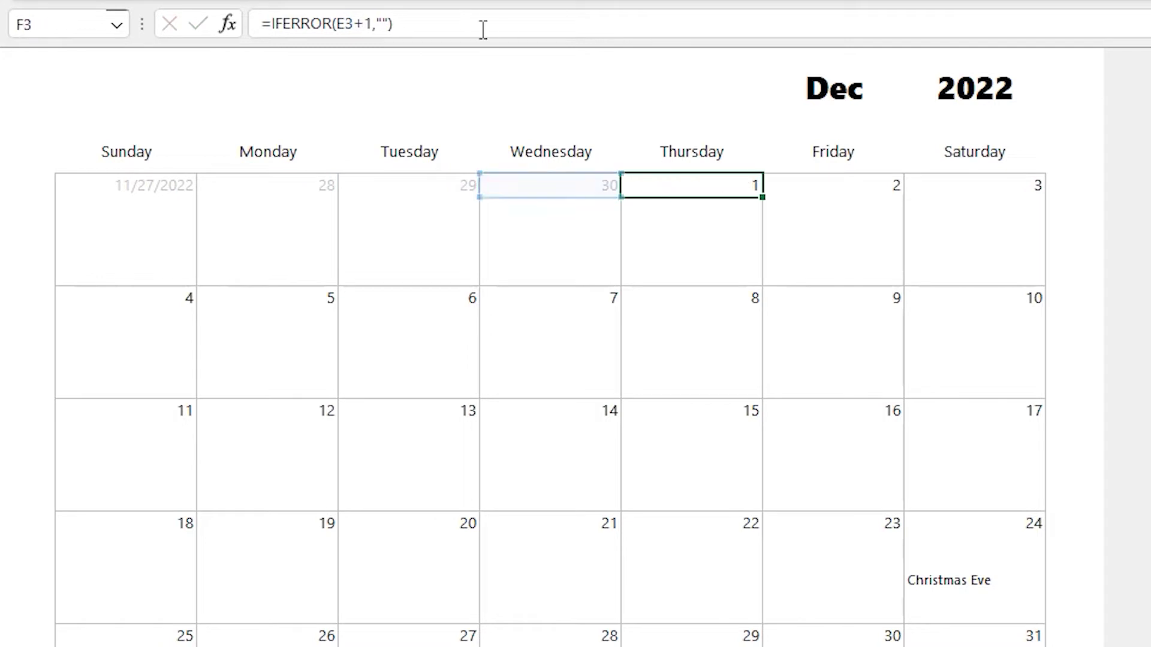
left_click(172, 293)
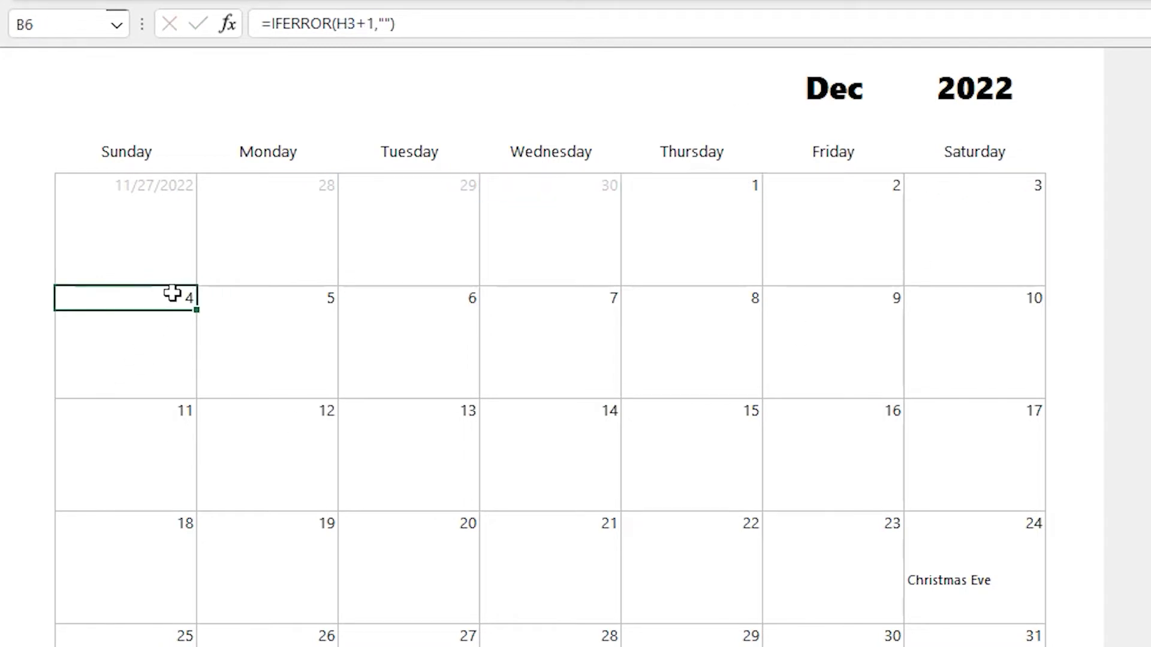
left_click(418, 25)
key("Escape")
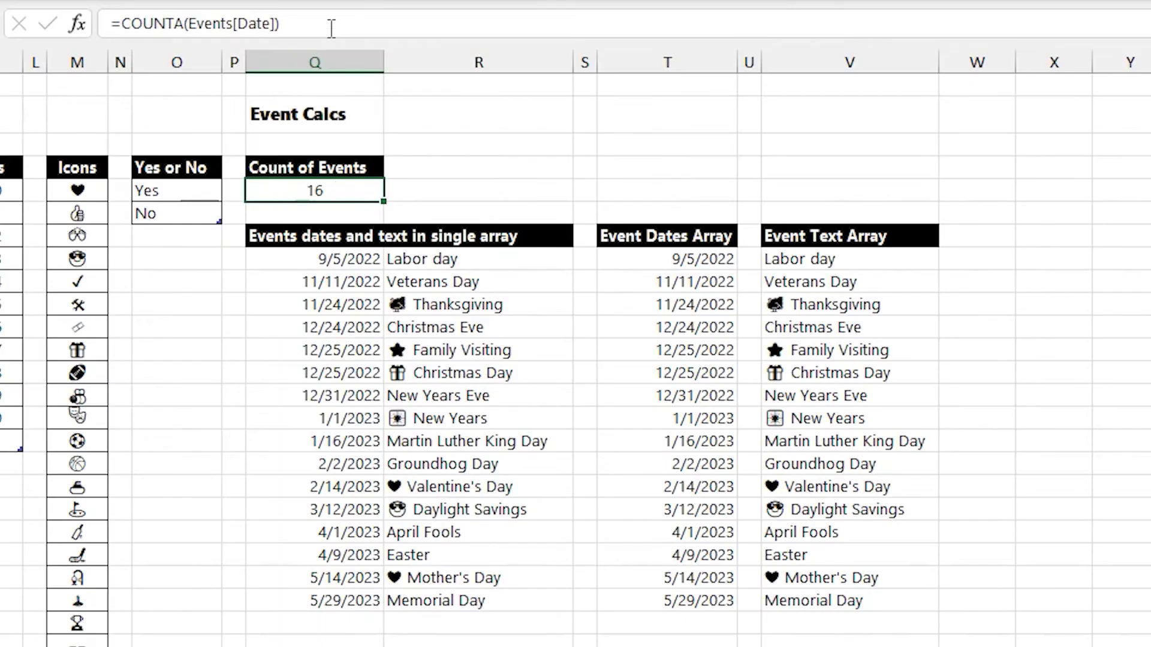
left_click(332, 29)
key("ctrl+Return")
left_click(316, 258)
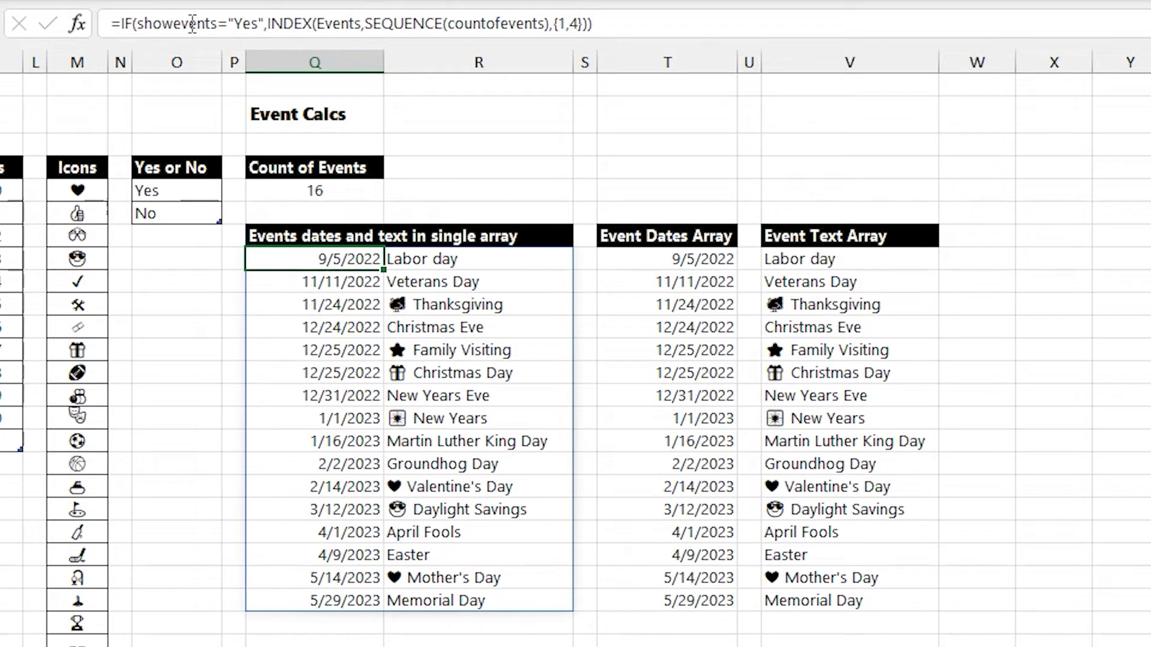
left_click(370, 27)
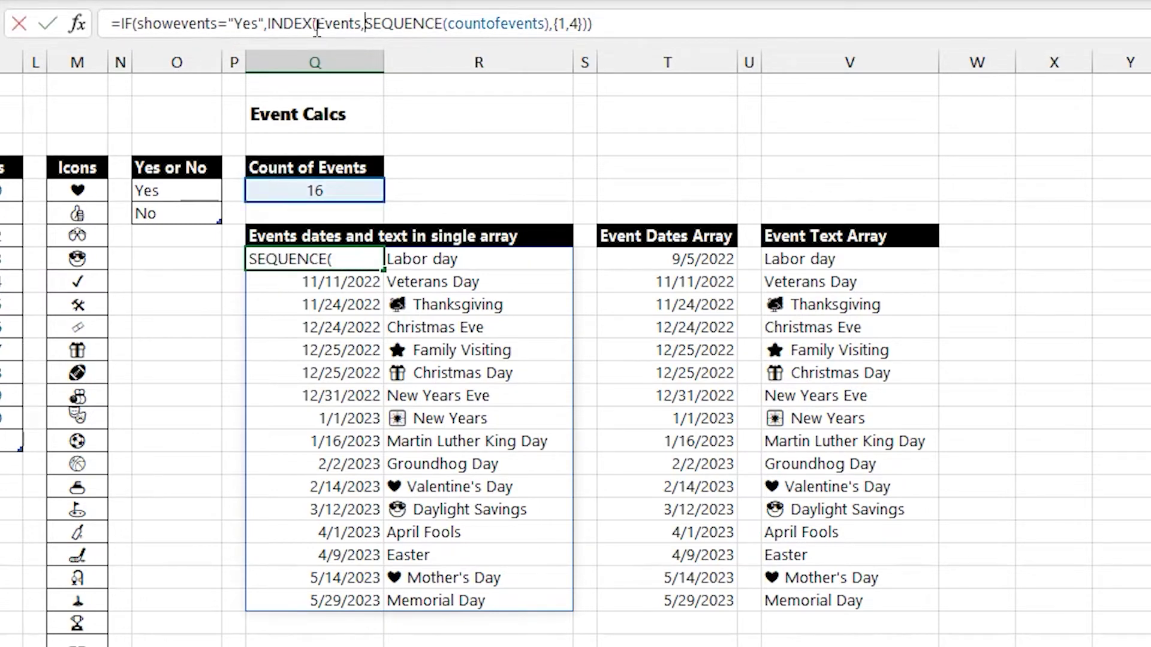
left_click(343, 27)
double_click(346, 24)
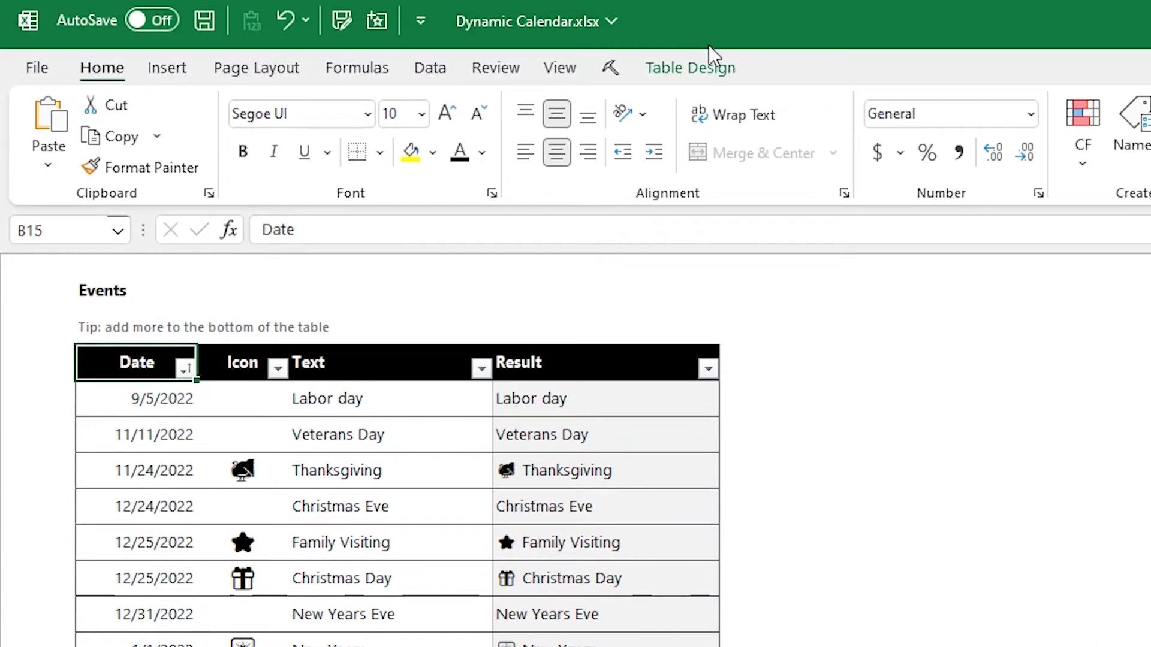
left_click(710, 66)
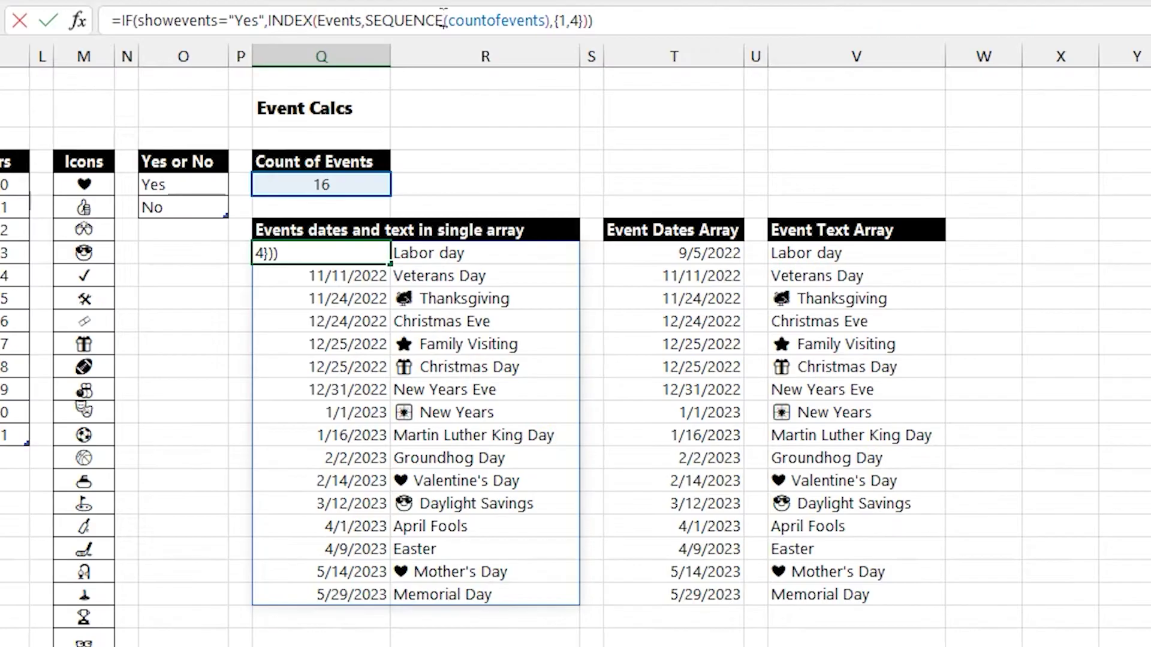
left_click(405, 20)
left_click_drag(364, 21, 550, 21)
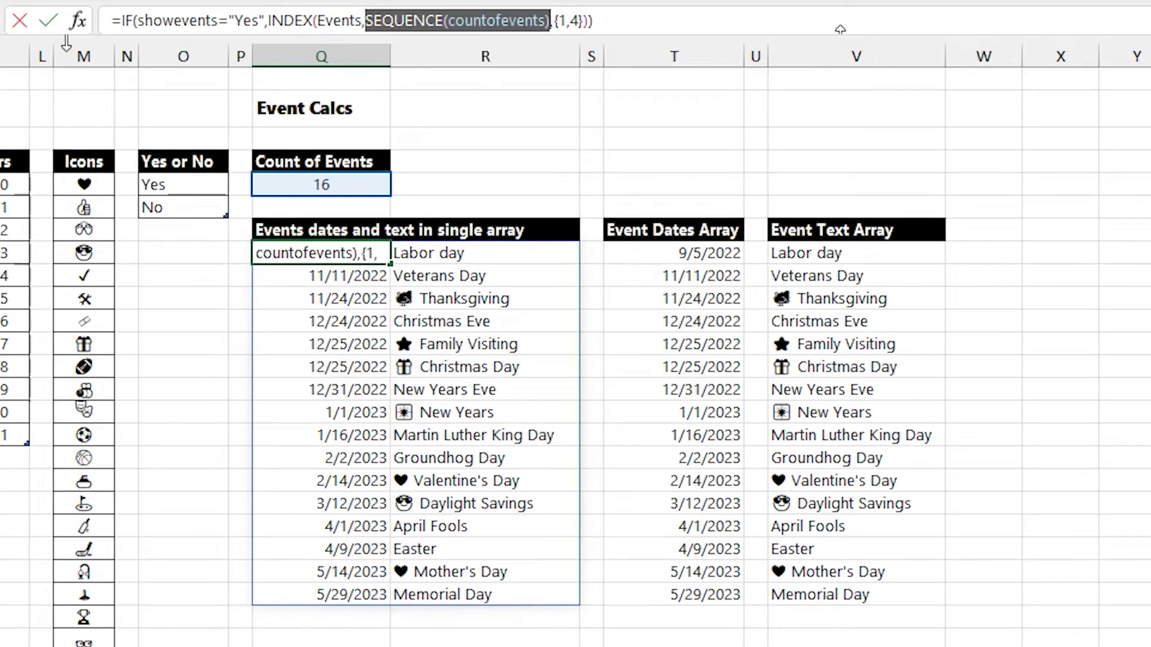
key("F9")
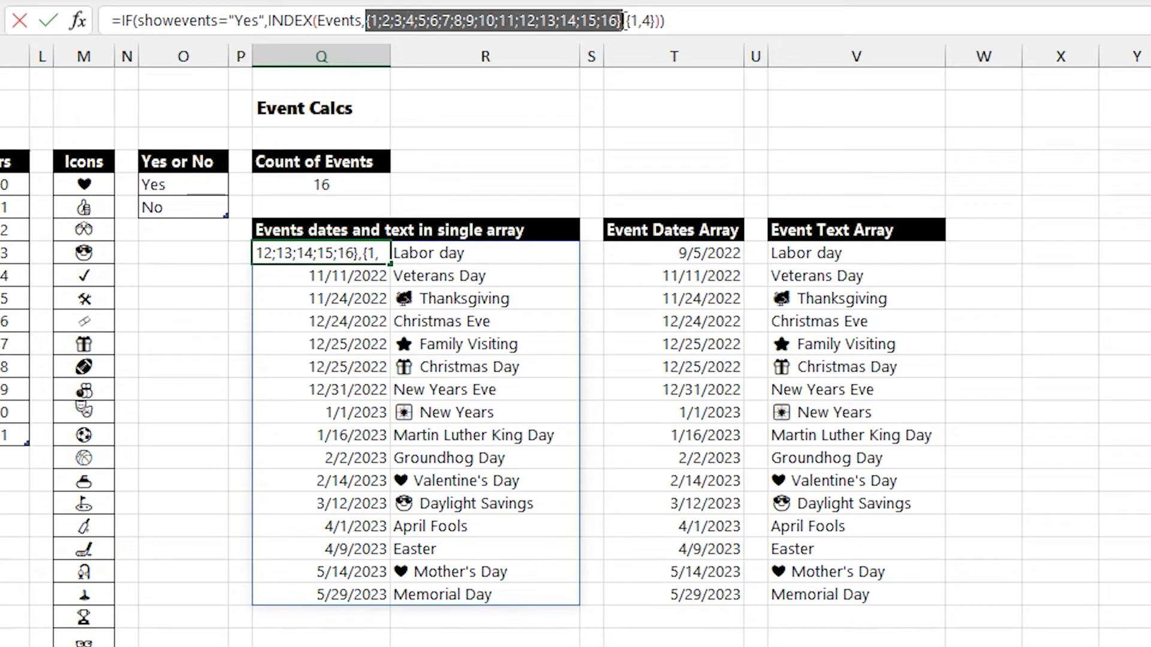
key("Escape")
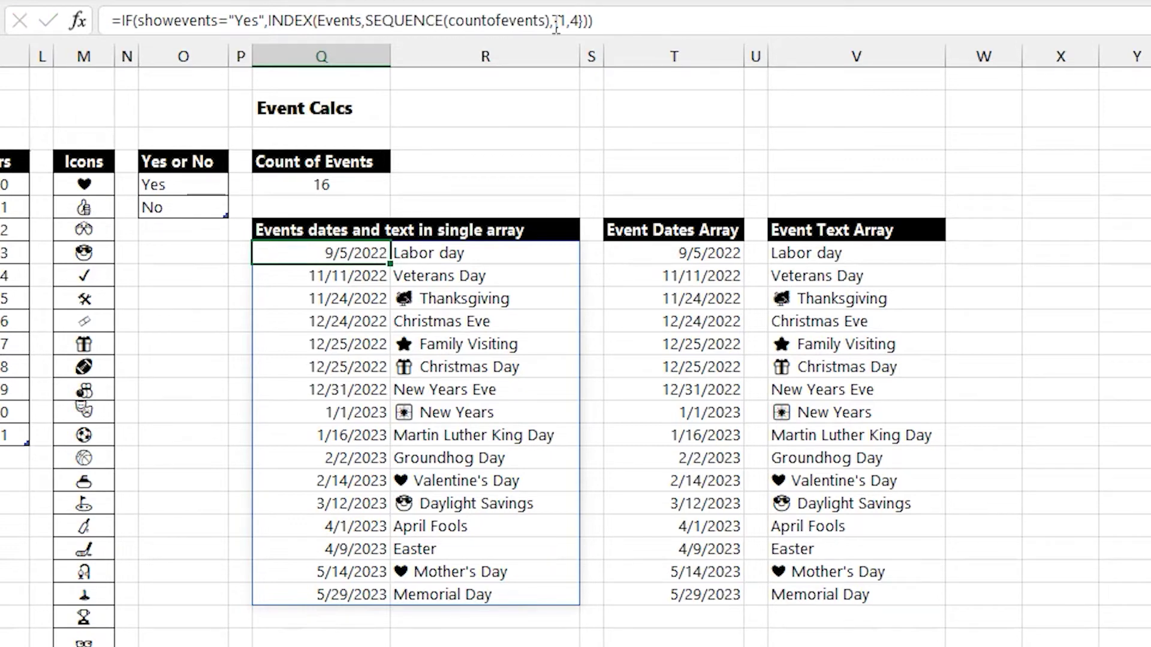
left_click_drag(555, 20, 580, 19)
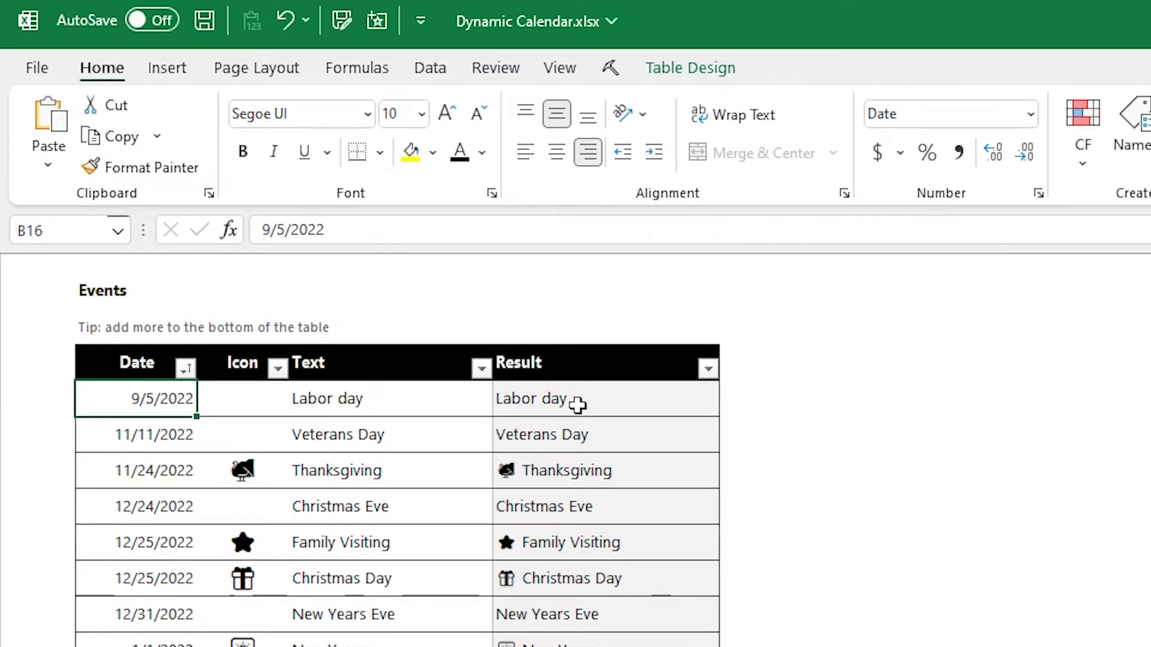
left_click(576, 403)
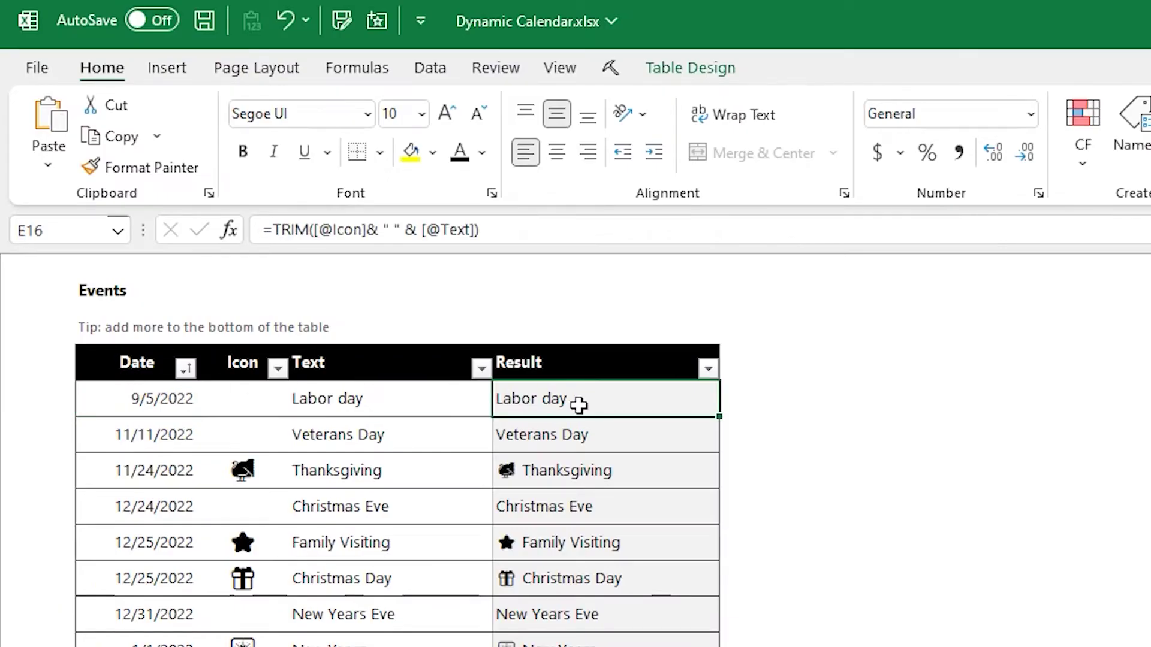
left_click(163, 414)
left_click(550, 399)
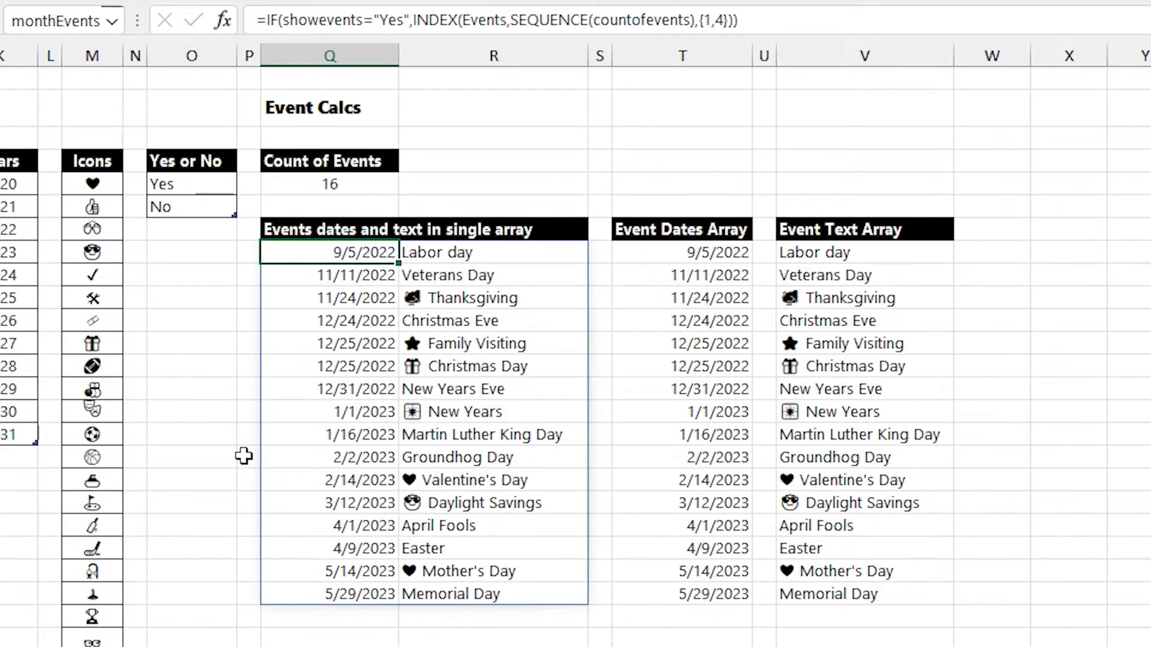
Compare the eventDates formula and its referenced ranges with the monthEvents spill array
left_click(474, 254)
left_click(377, 254)
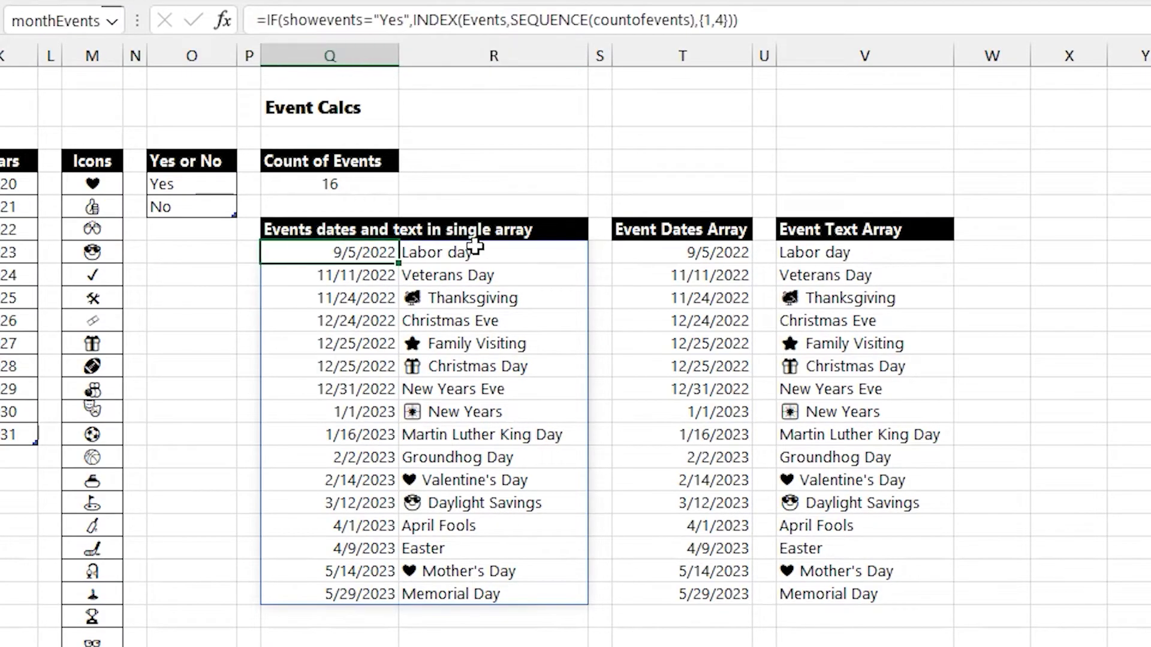
left_click(686, 257)
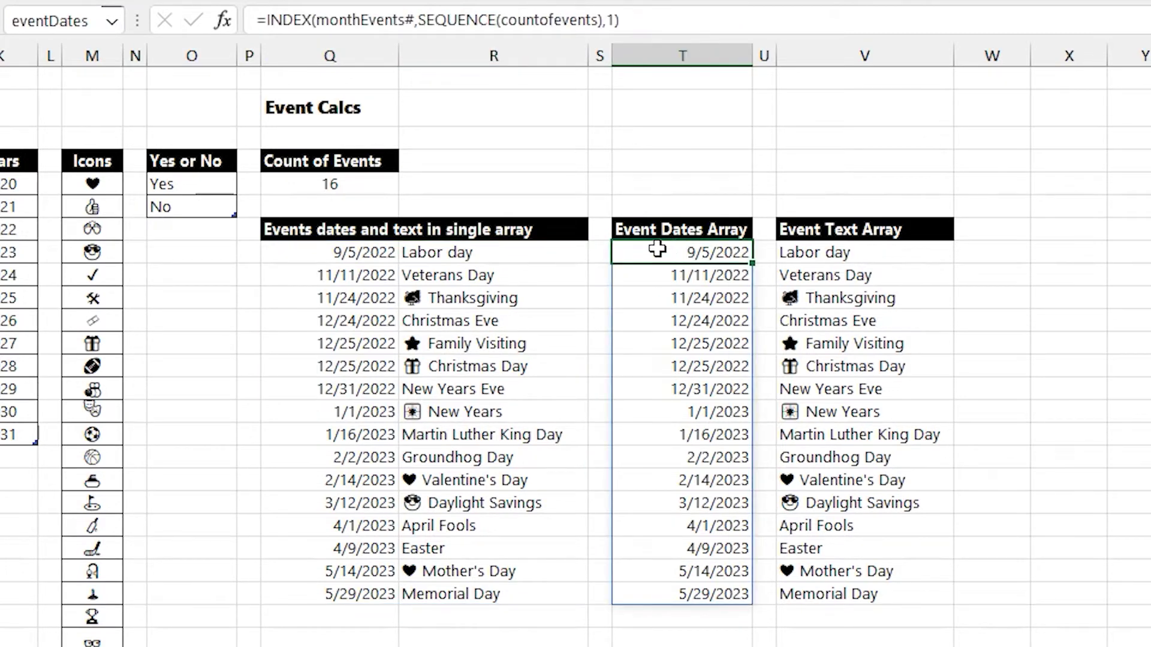
left_click(334, 252)
left_click(705, 257)
left_click(733, 24)
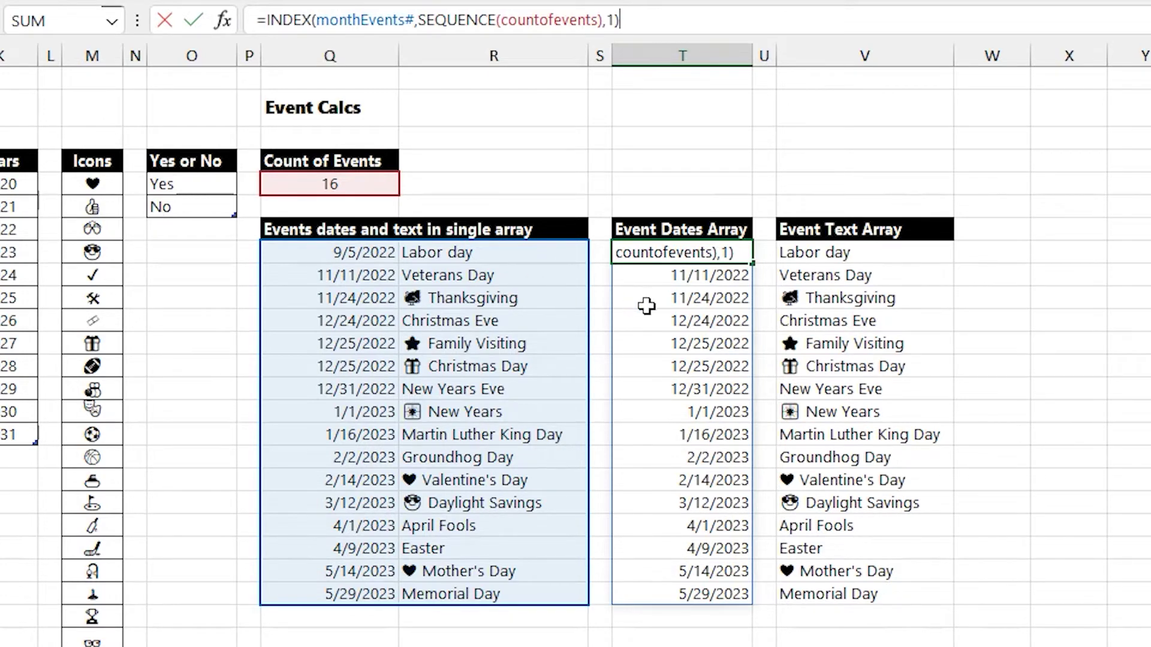
left_click(338, 253)
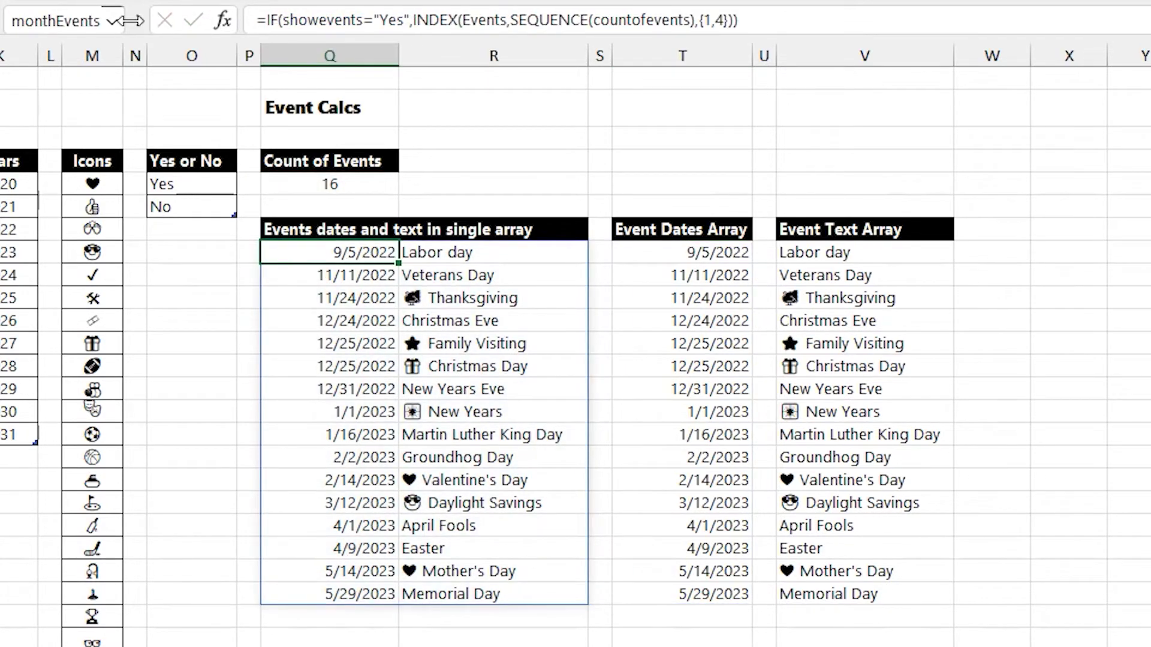
Widen the Name Box and inspect the eventDates and eventText INDEX formulas' references
left_click_drag(138, 21, 186, 21)
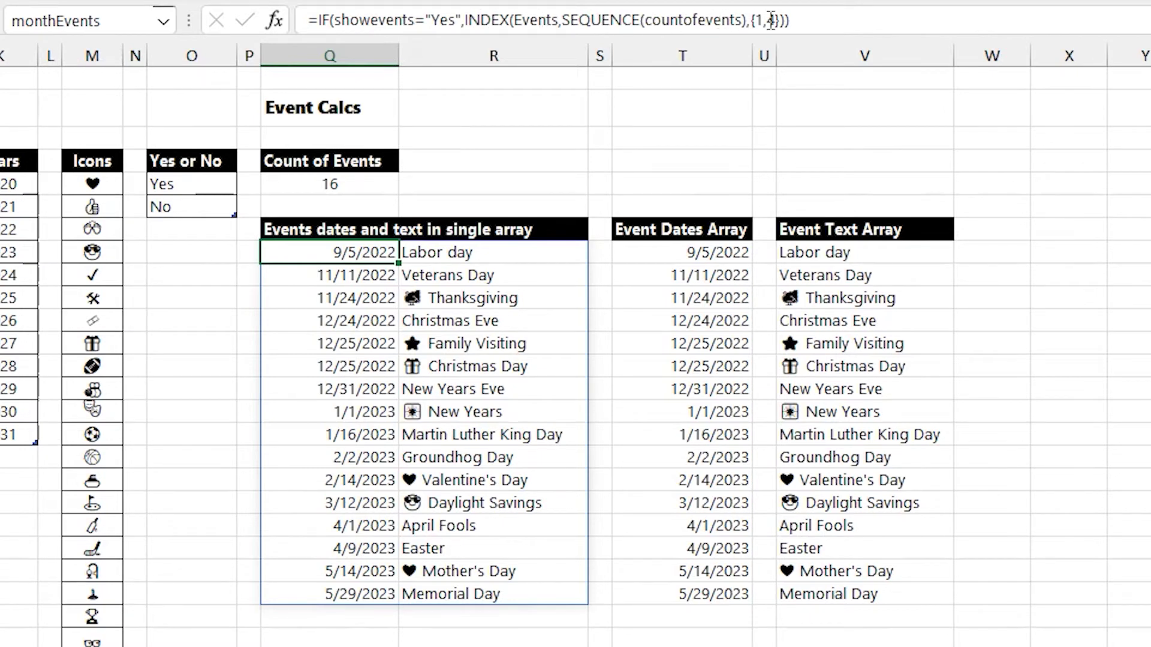
left_click(677, 258)
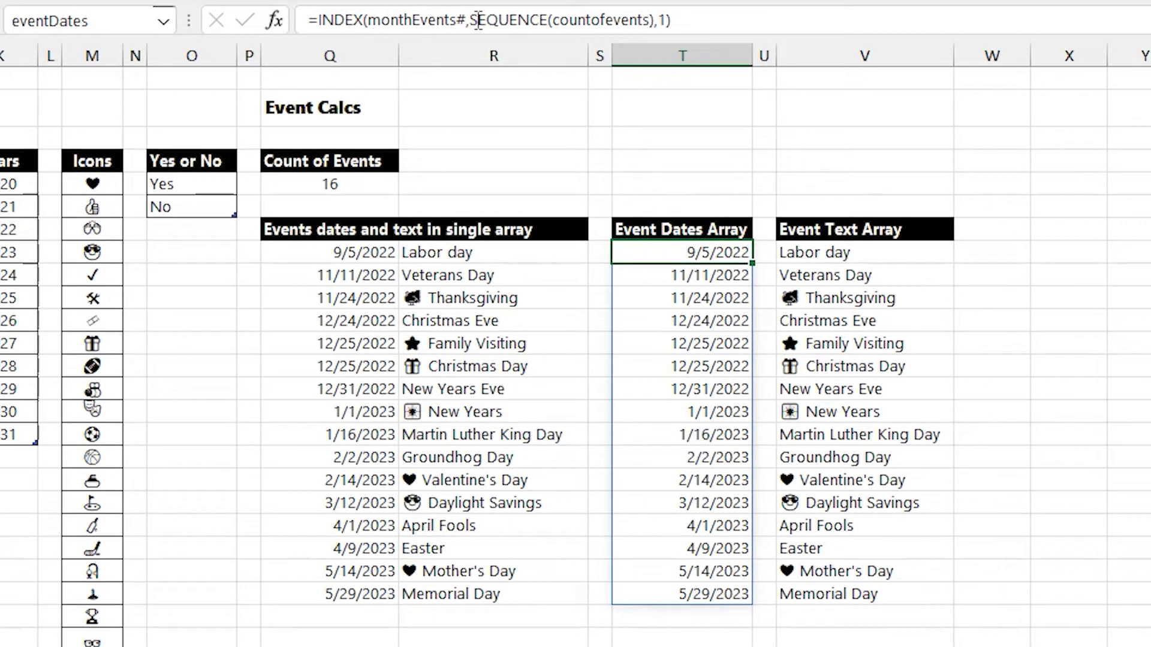
left_click(624, 20)
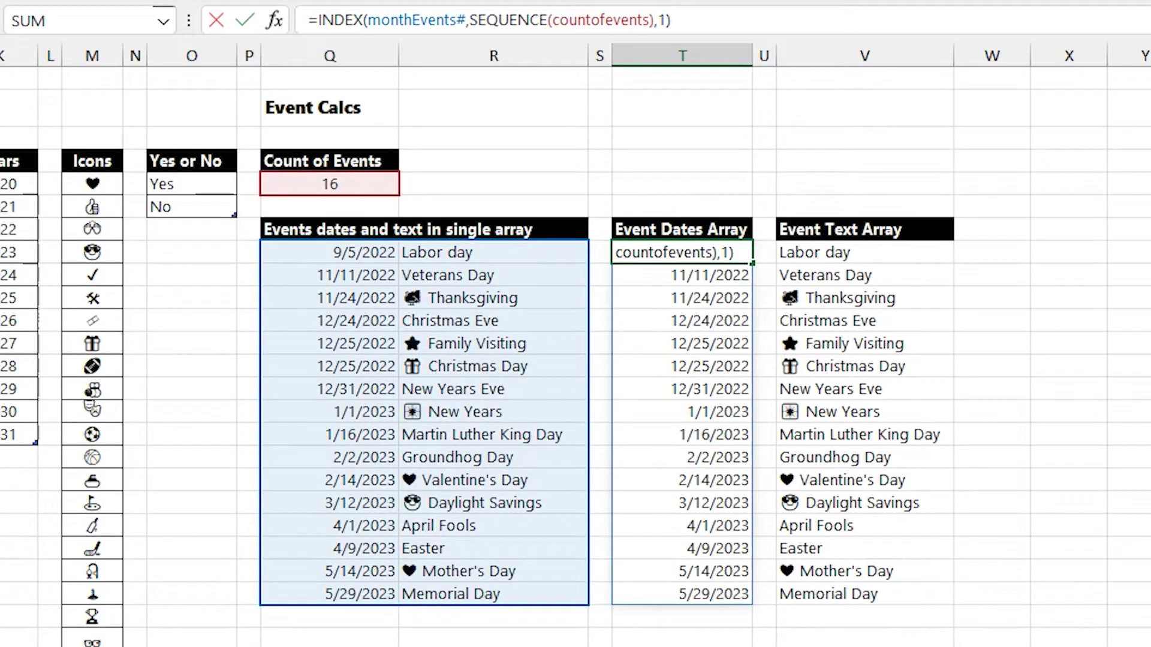
key("Escape")
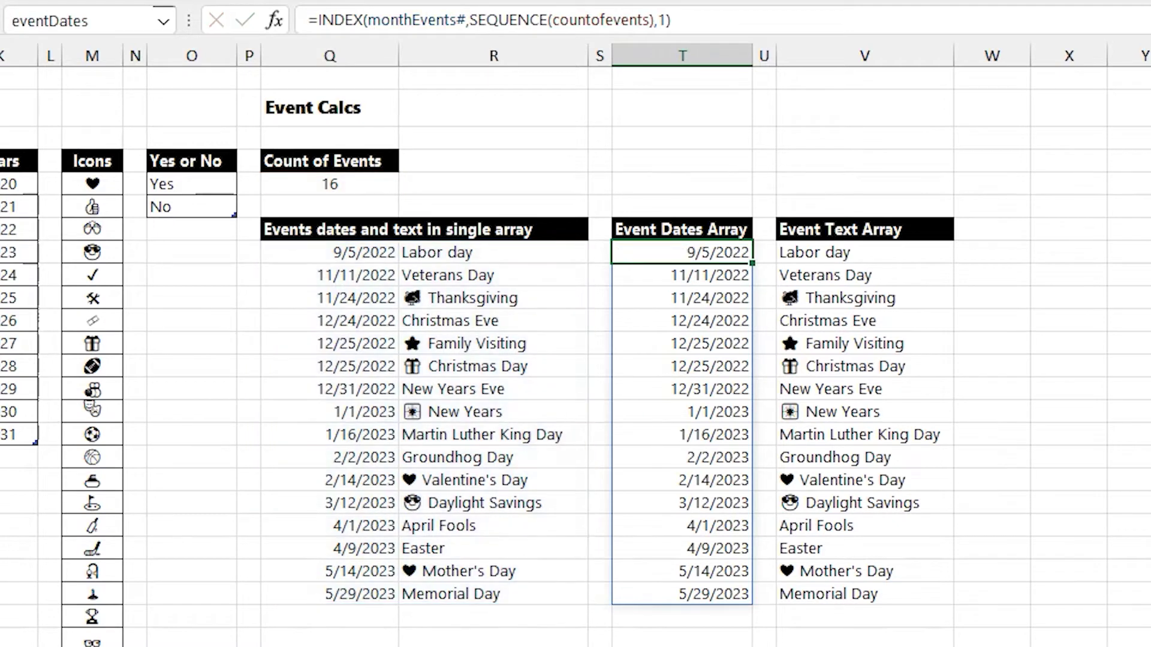
left_click_drag(348, 252, 375, 594)
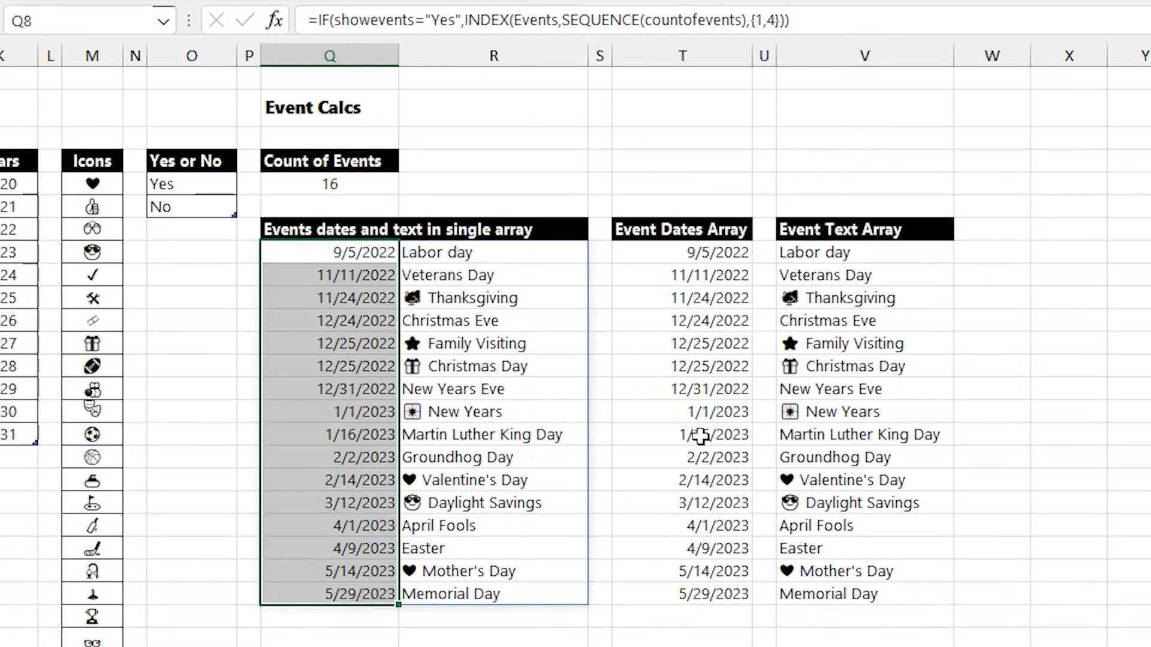
left_click(839, 252)
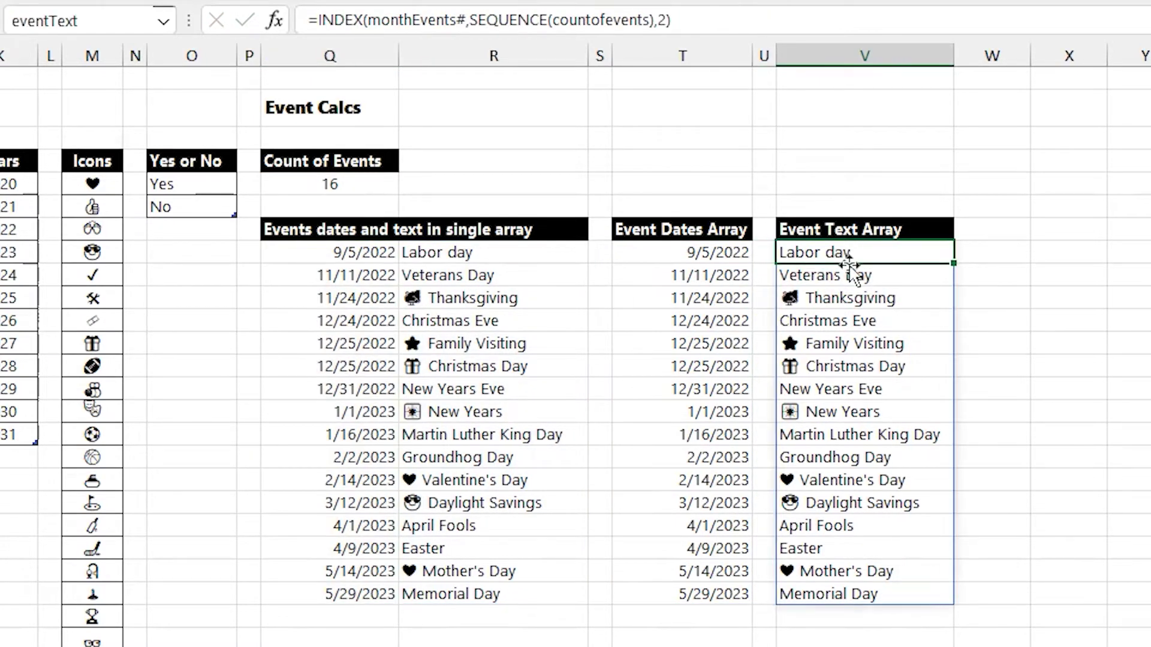
left_click(745, 21)
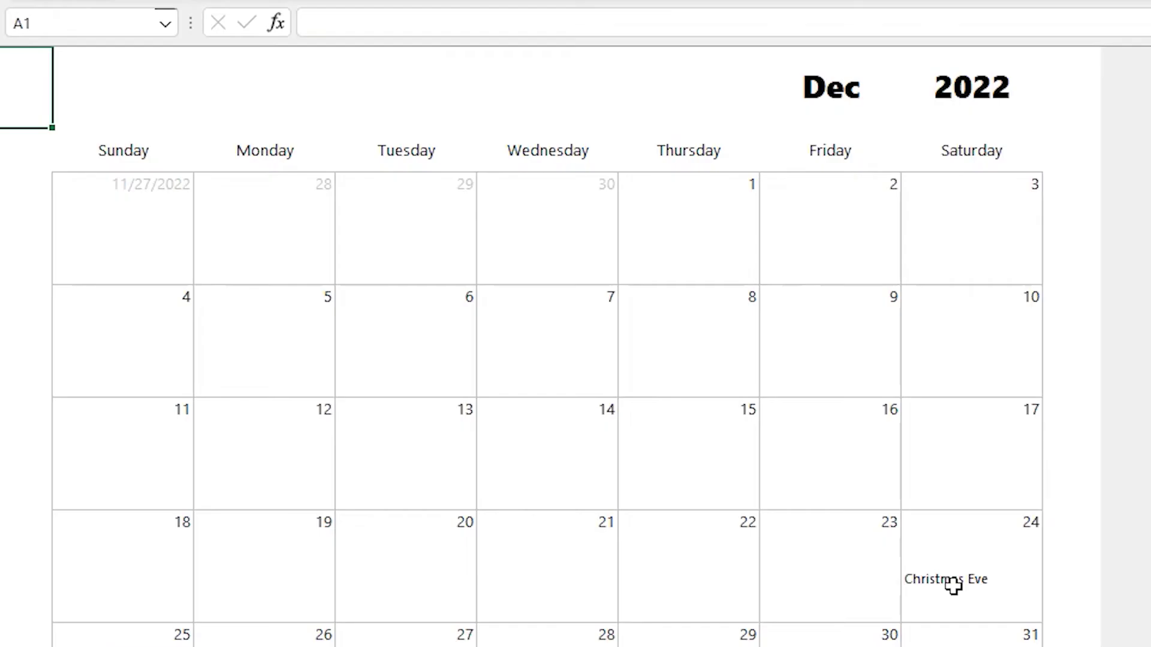
Step through the week's event cells from Christmas Eve to Sunday and back to H14
left_click(953, 584)
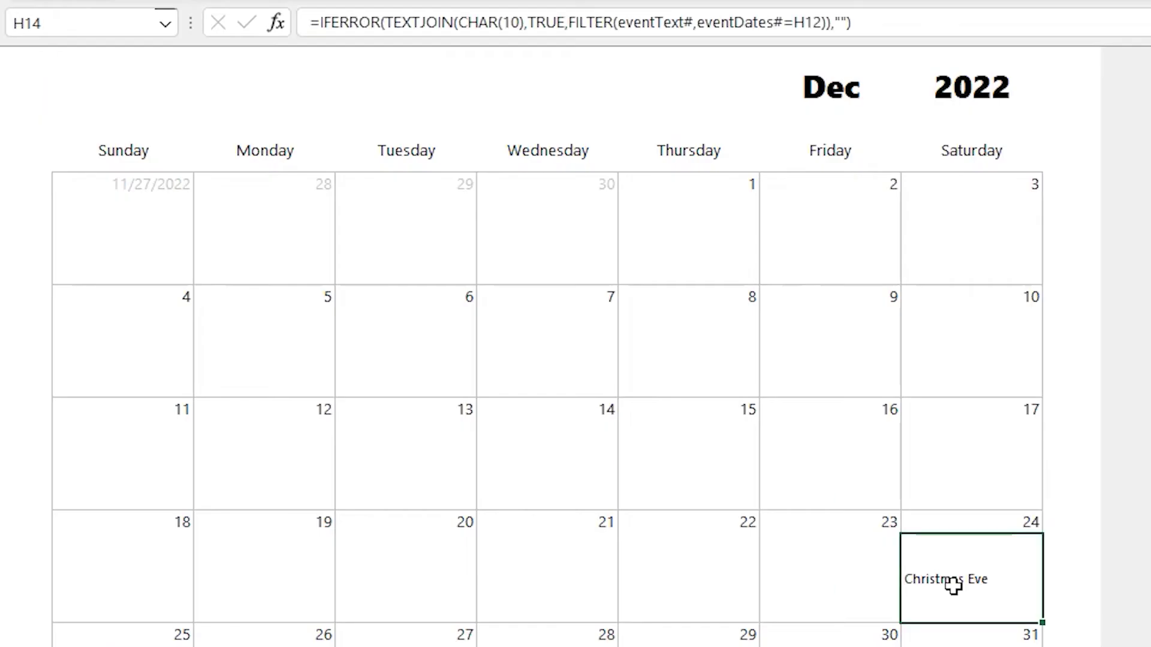
left_click(838, 582)
left_click(676, 580)
left_click(540, 580)
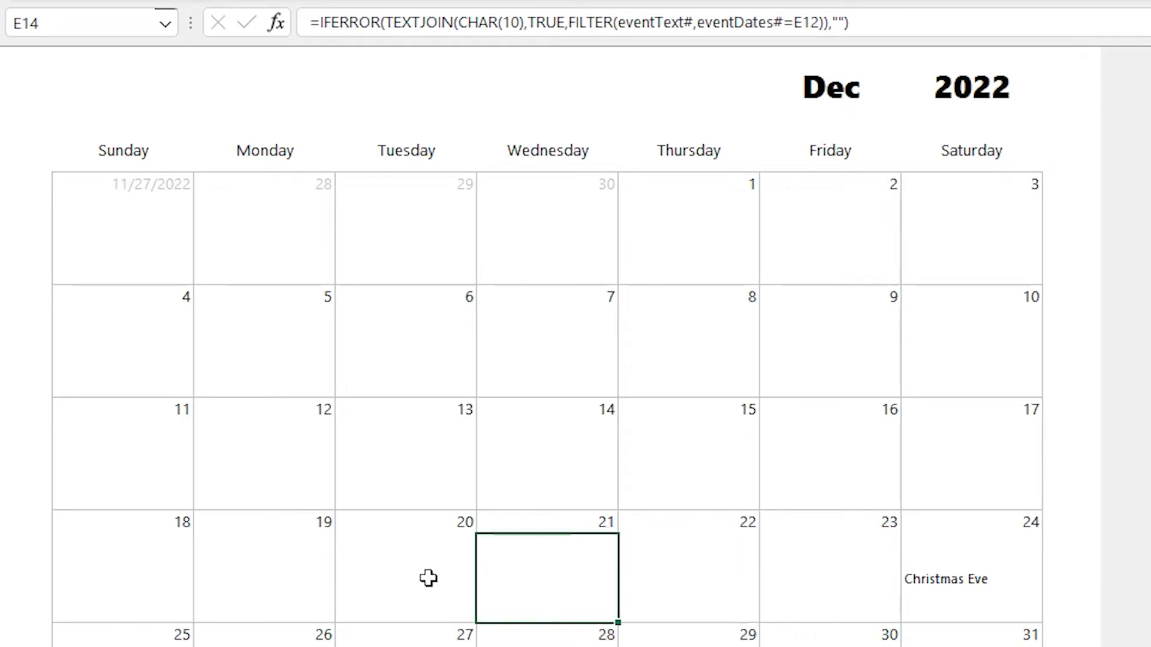
left_click(384, 580)
left_click(207, 581)
left_click(111, 584)
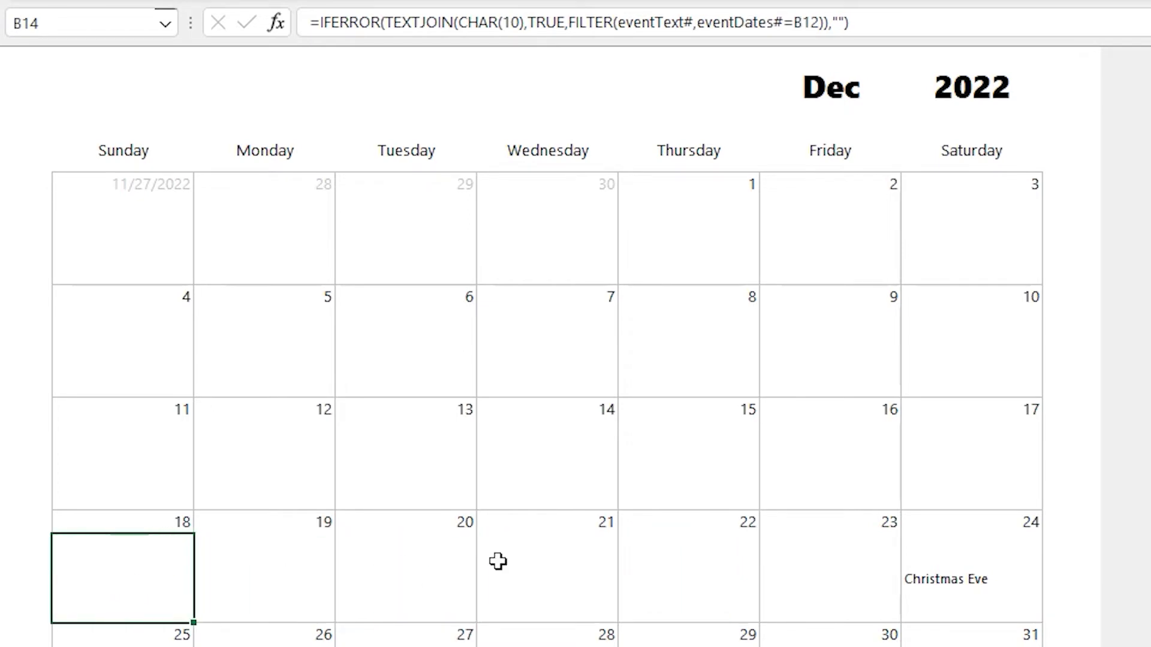
left_click(929, 585)
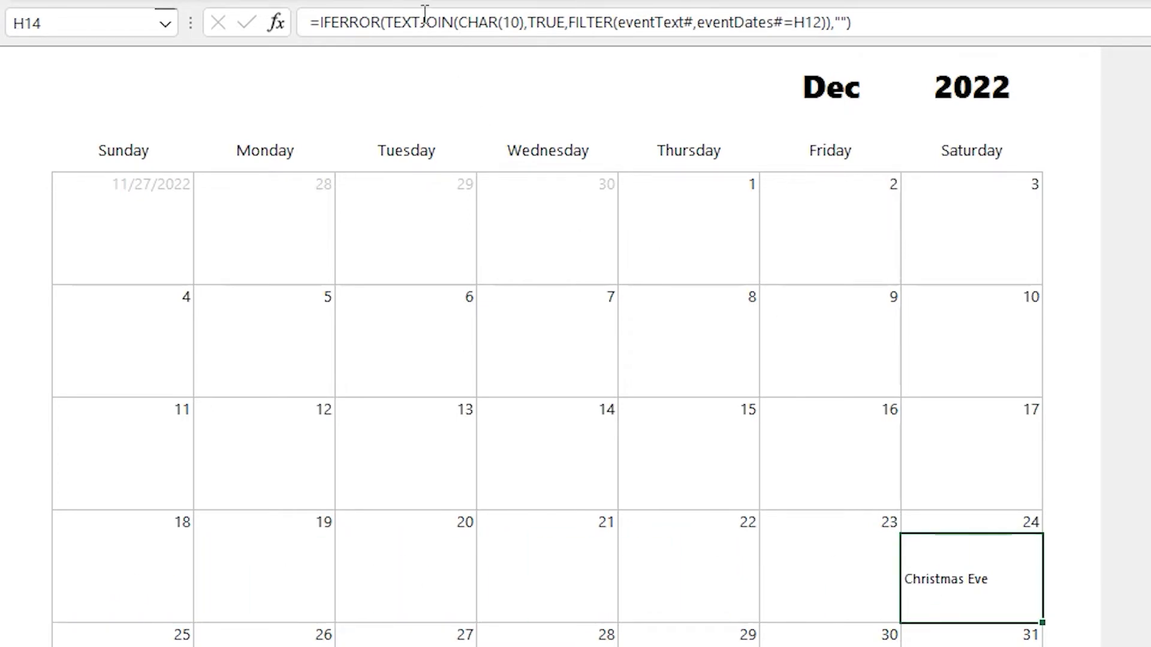
Examine H14's formula: the CHAR(10) delimiter and the FILTER date-matching condition
left_click(461, 23)
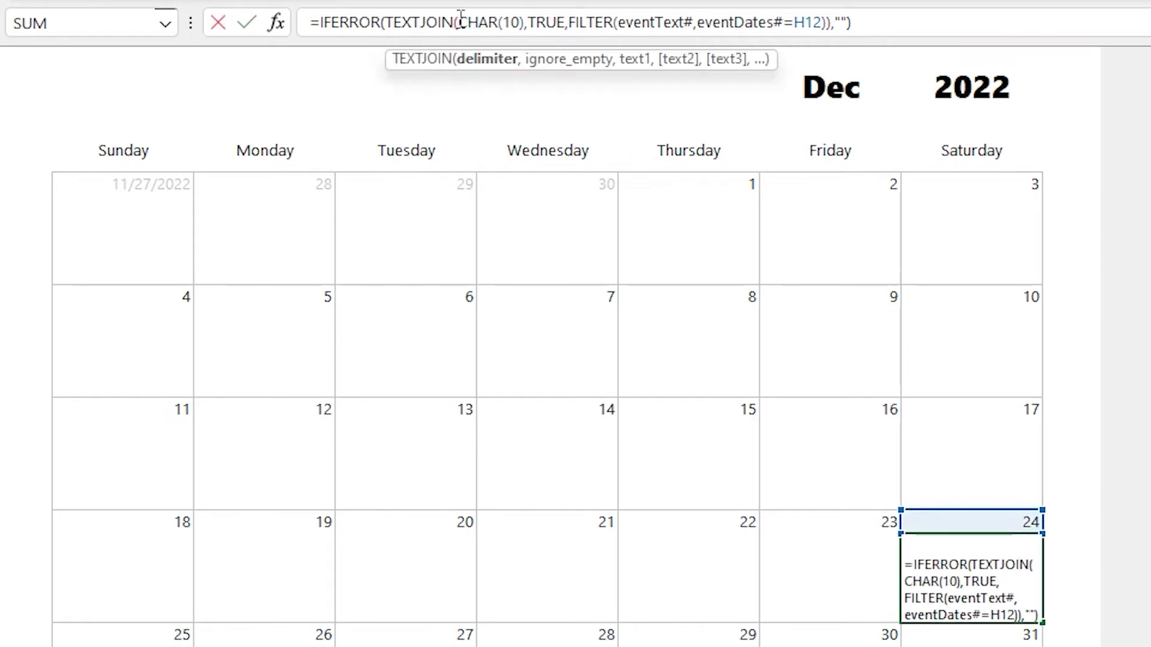
left_click_drag(460, 22, 523, 23)
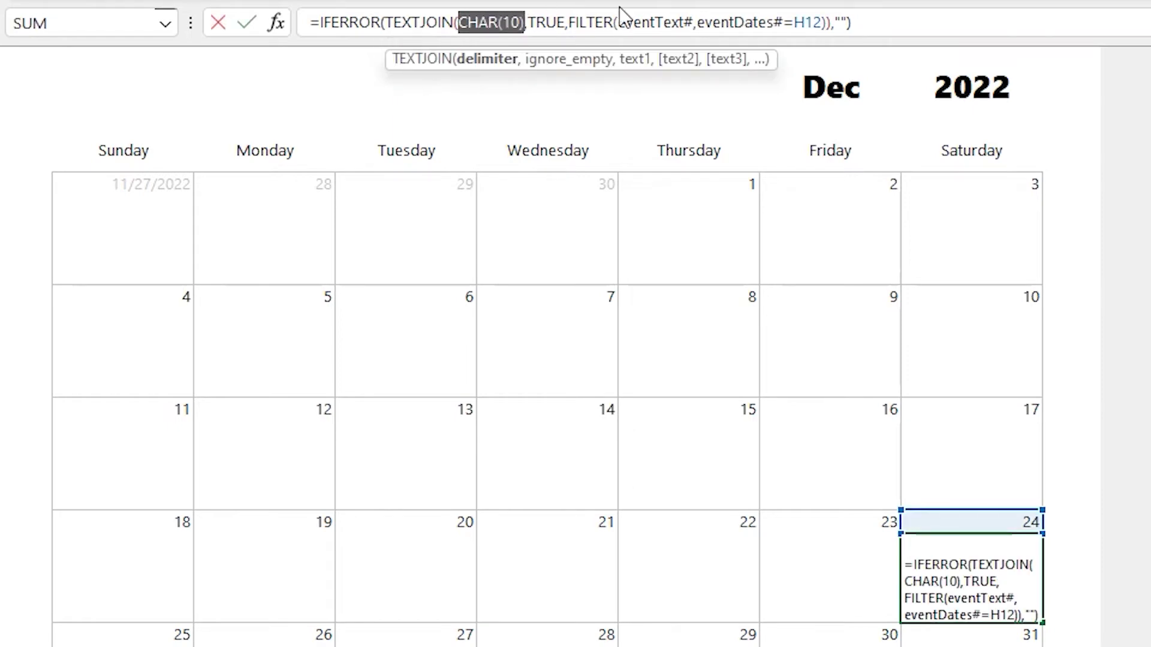
key("Escape")
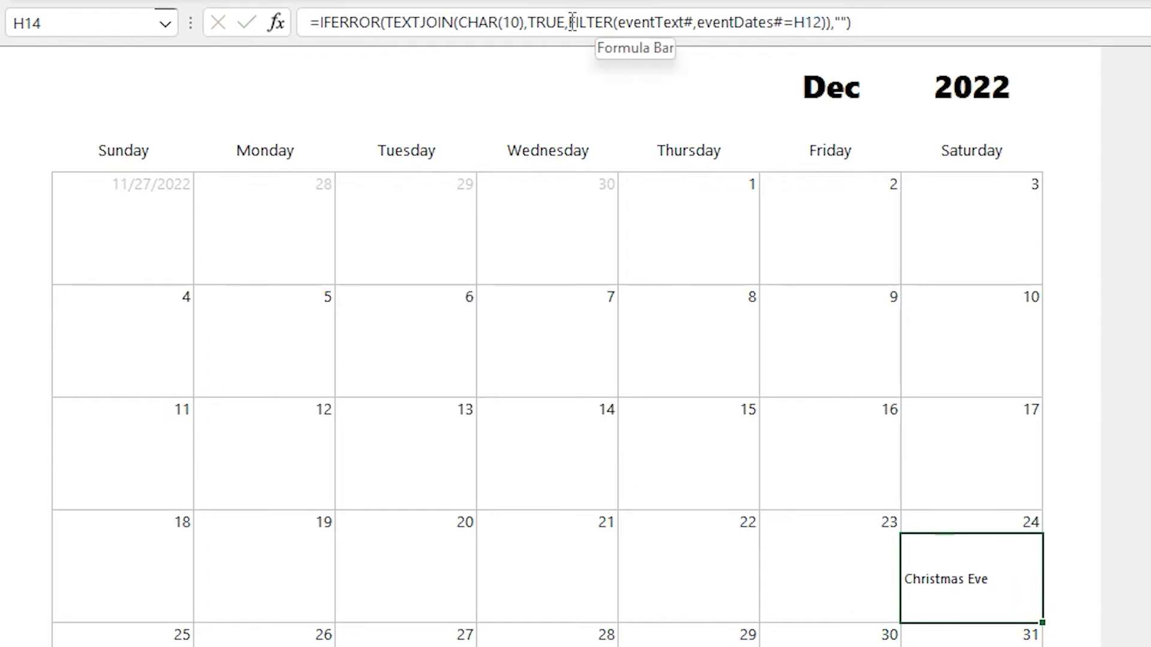
left_click(572, 22)
left_click(651, 22)
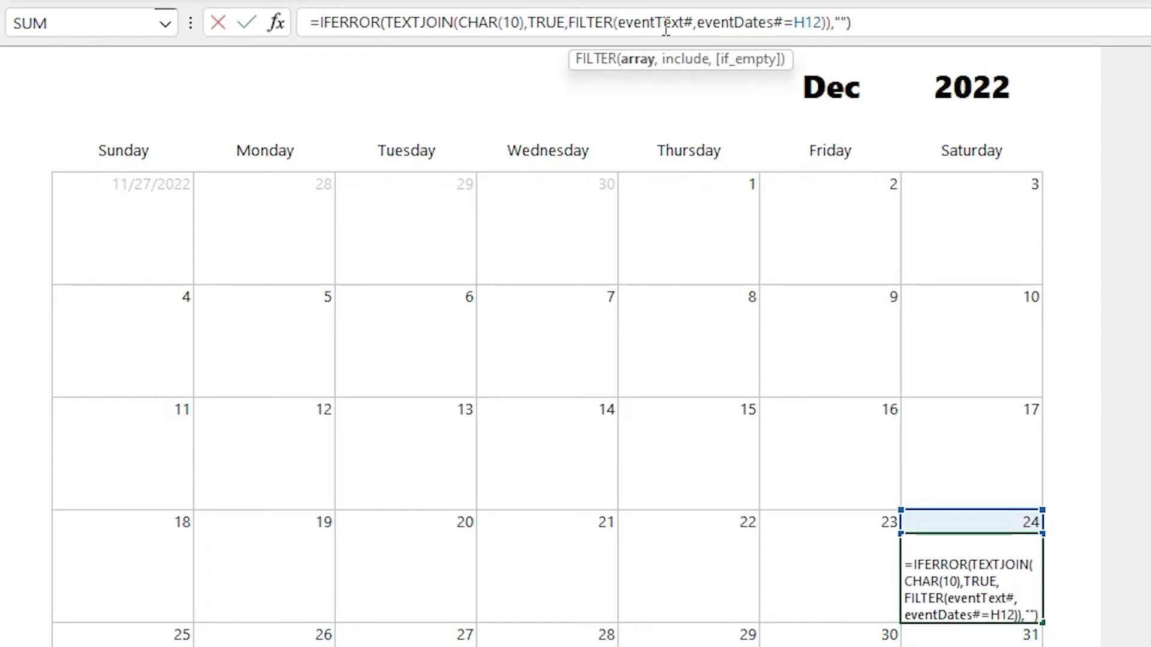
left_click(745, 22)
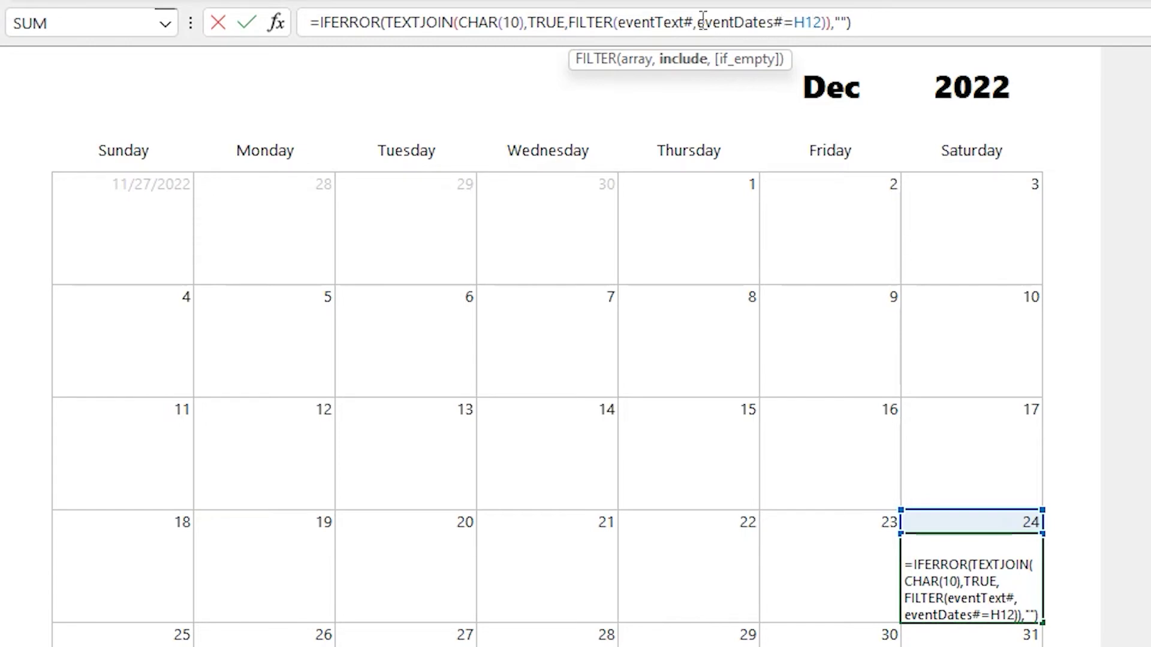
left_click_drag(701, 18, 822, 19)
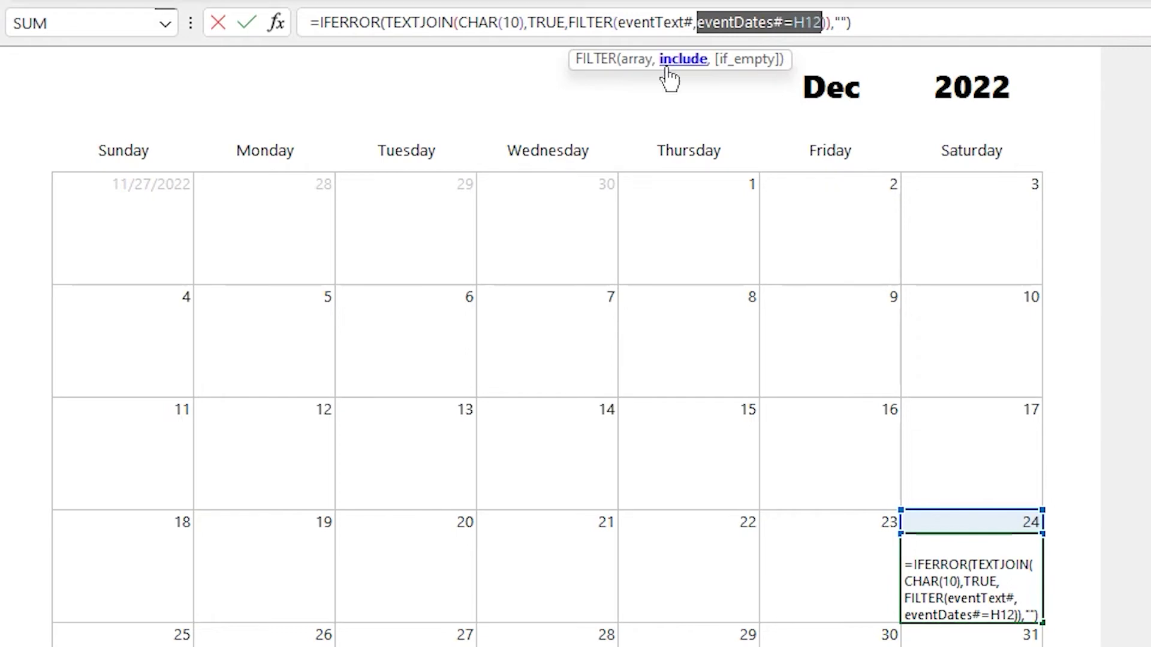
key("Escape")
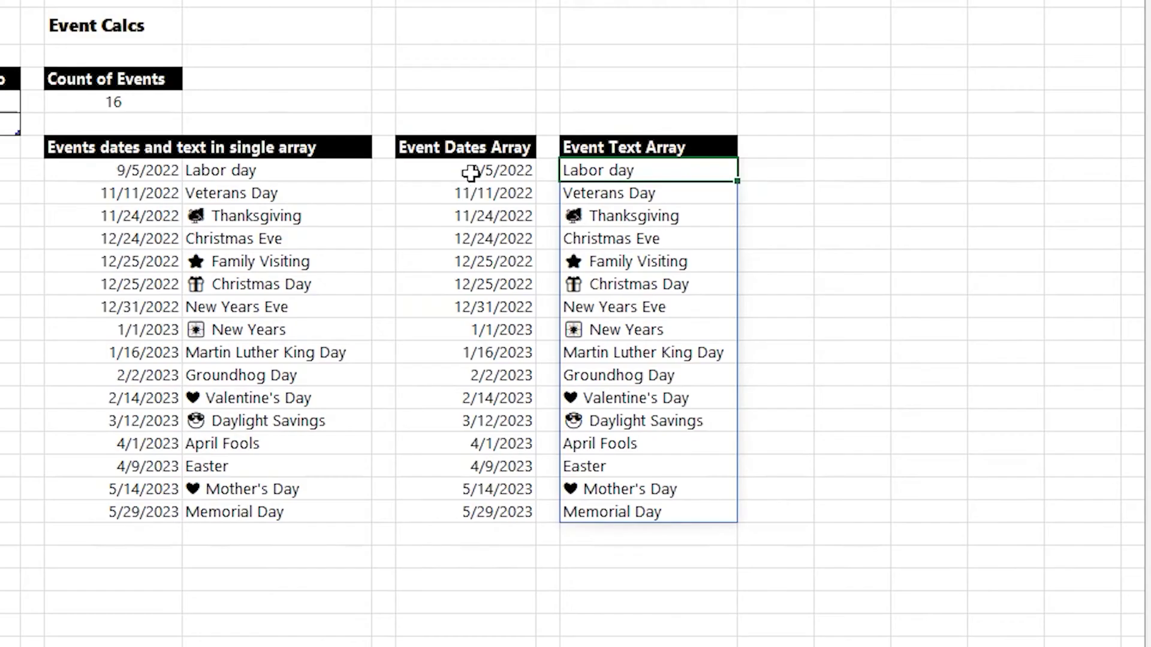
Check the Event Dates and Event Text spill ranges, then select day 24's date cell H12
left_click(466, 172)
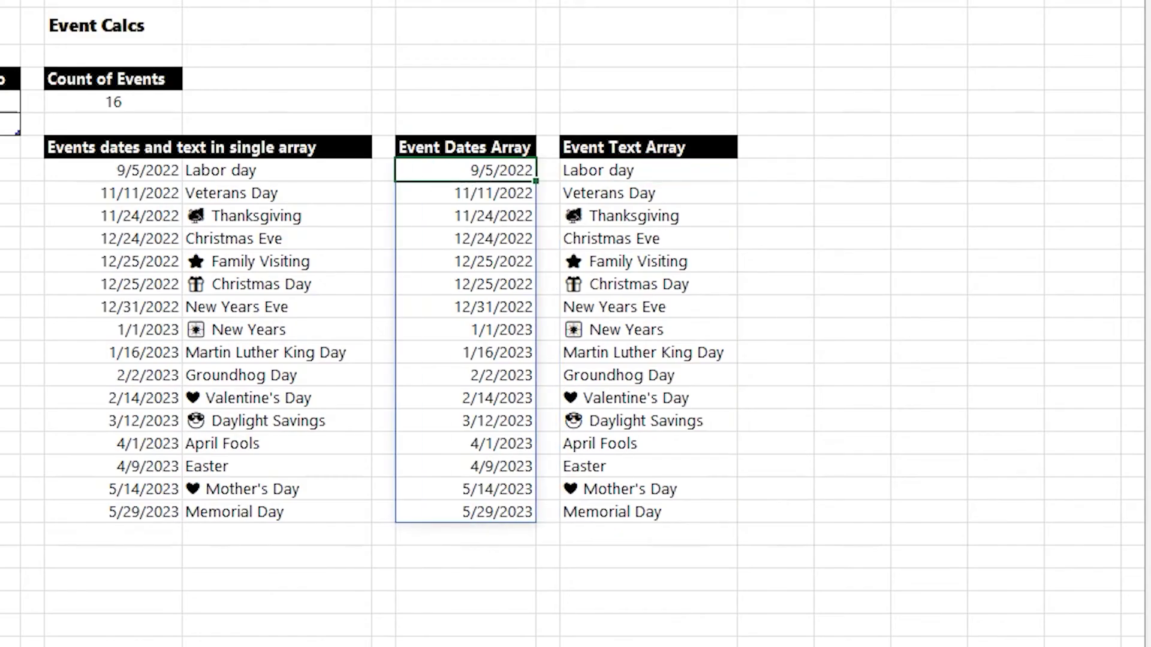
left_click(637, 163)
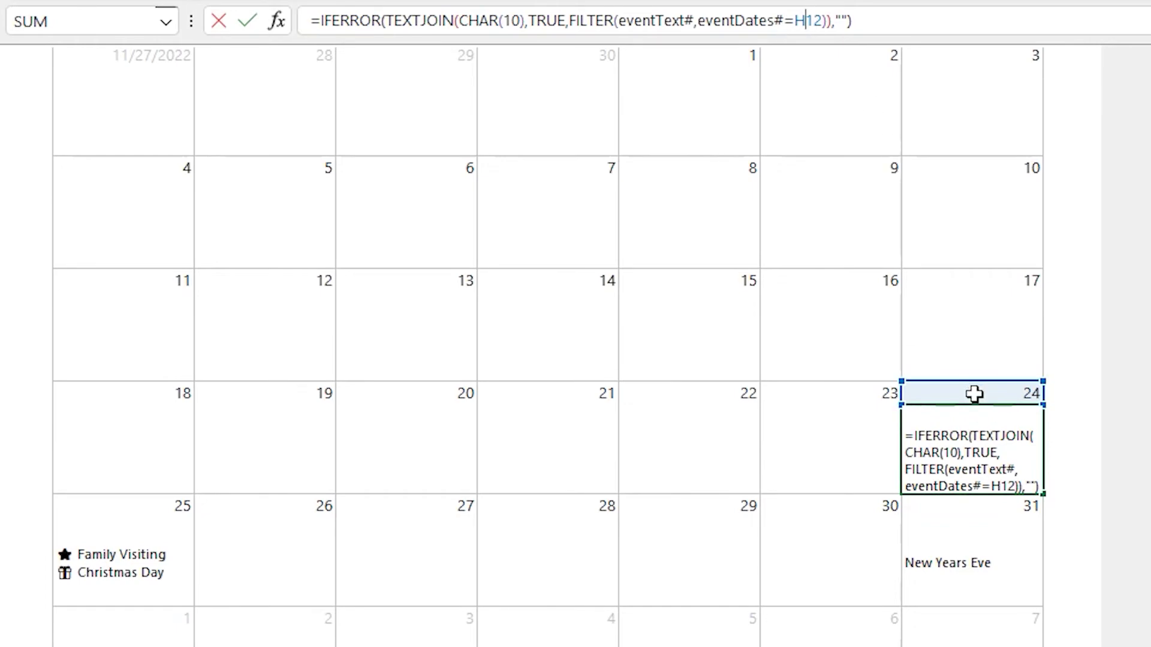
key("Return")
left_click(998, 390)
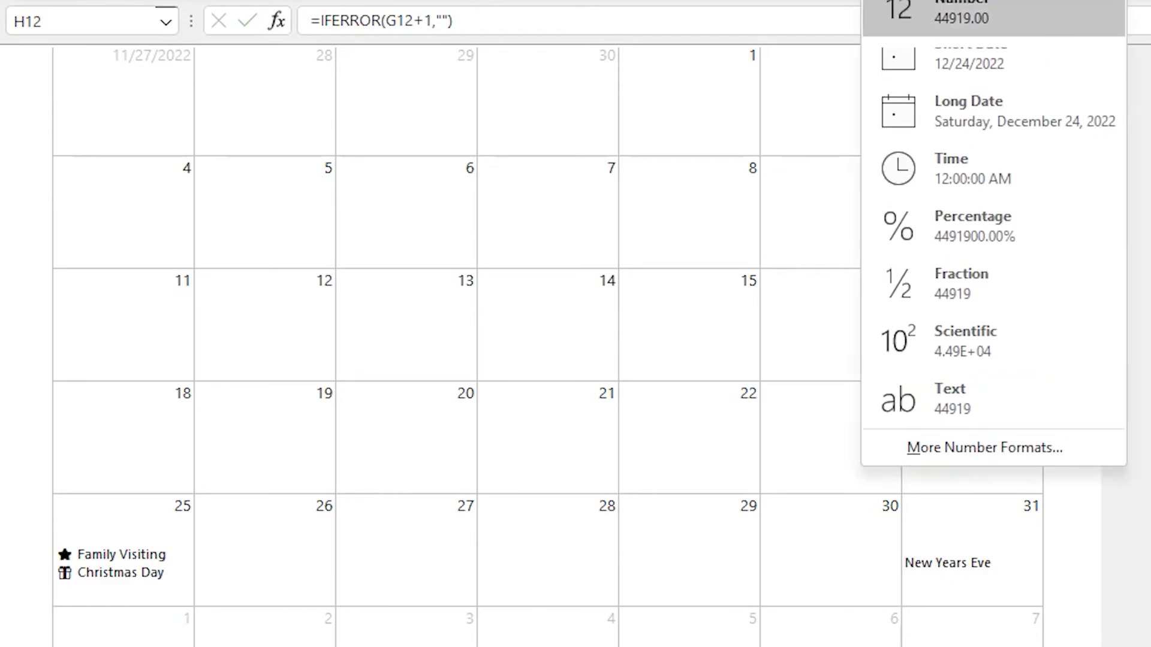
Try Short Date on day 24 and undo, then preview H14's FILTER result with F9 and discard
left_click(979, 67)
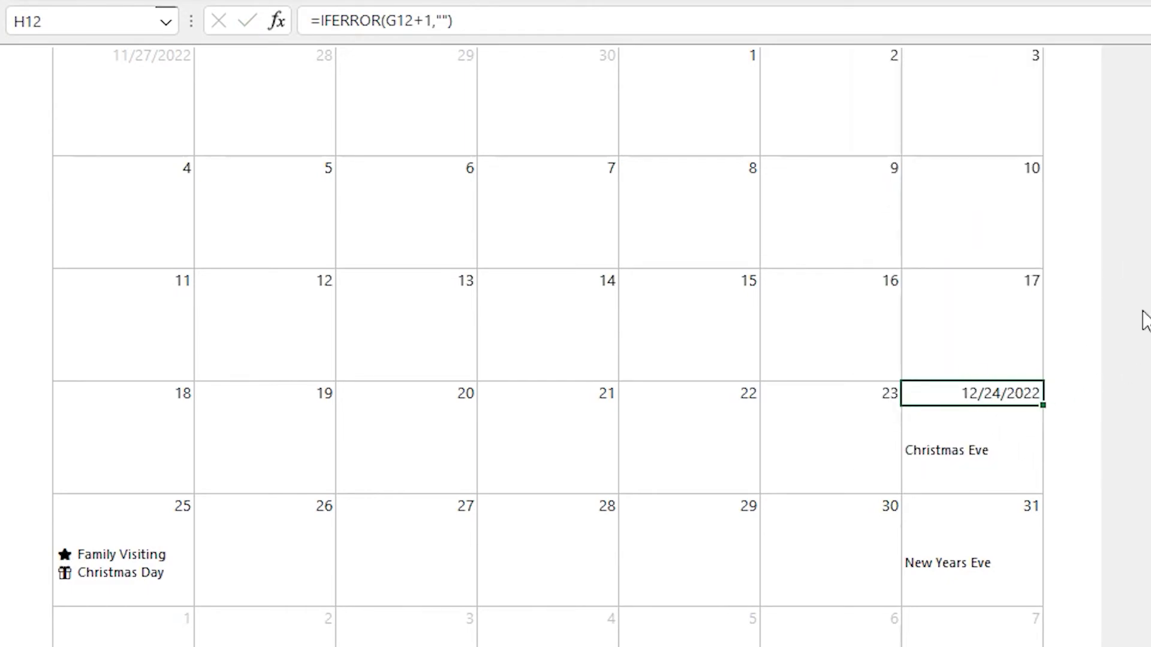
key("ctrl+z")
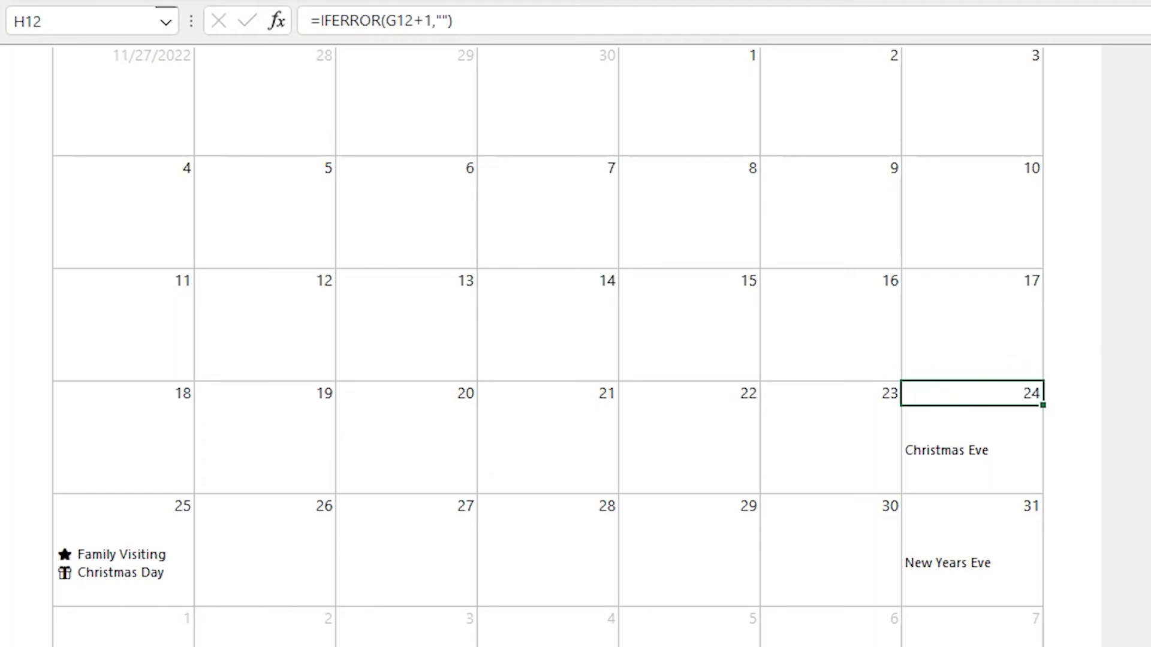
left_click(975, 471)
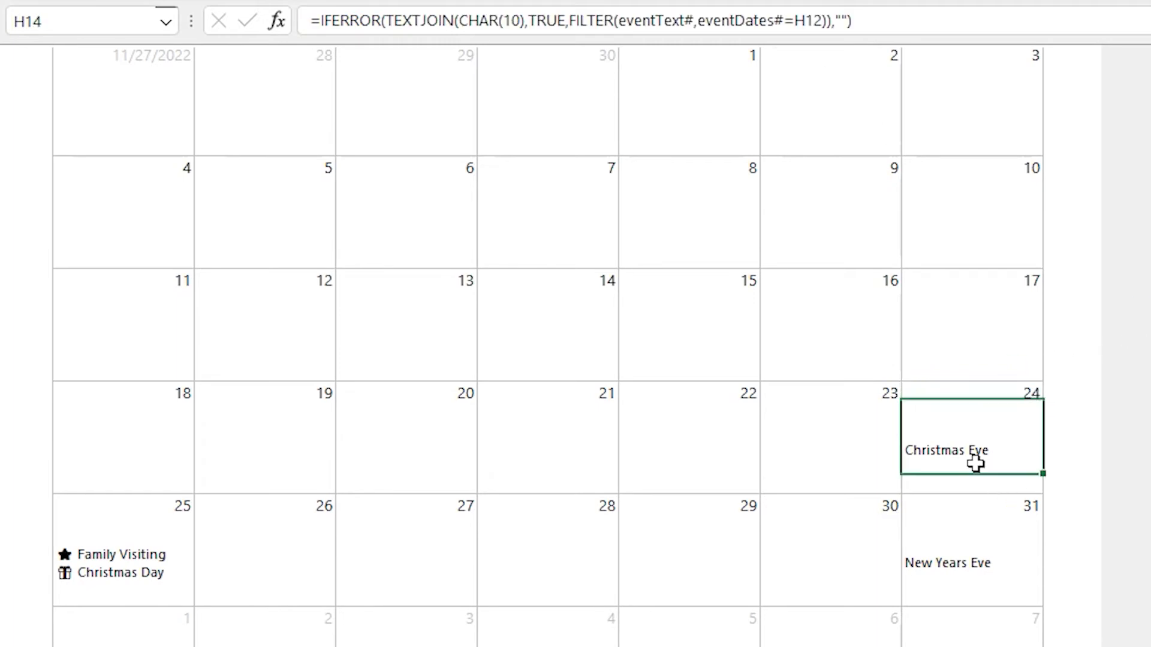
left_click(876, 30)
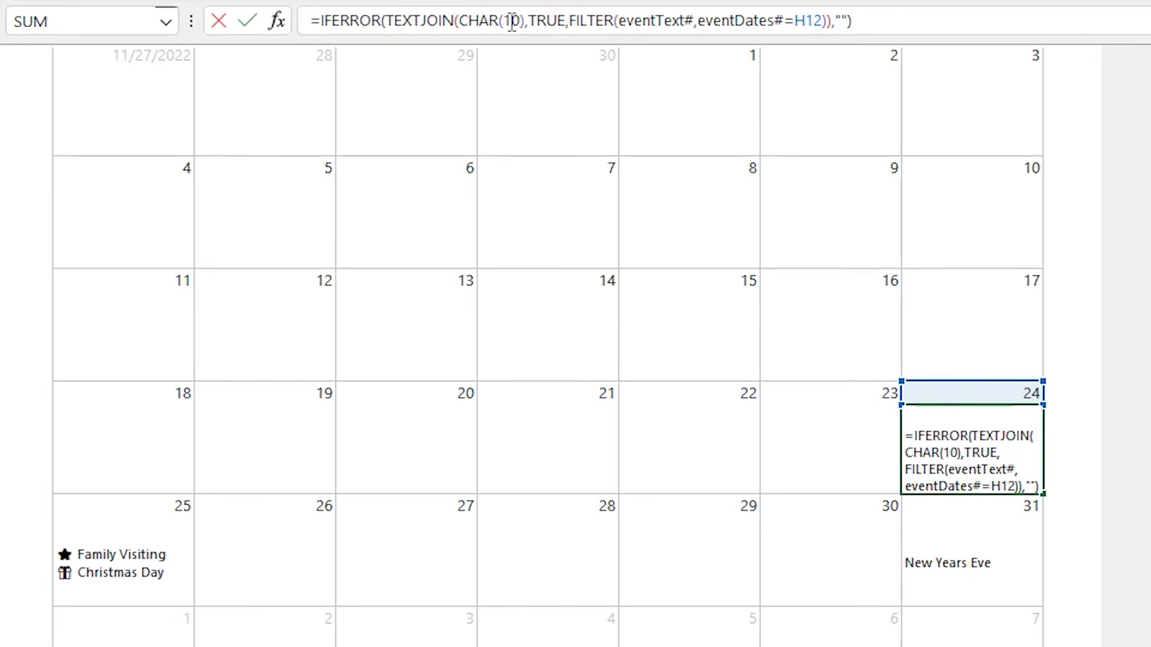
left_click(652, 21)
left_click_drag(572, 23, 826, 26)
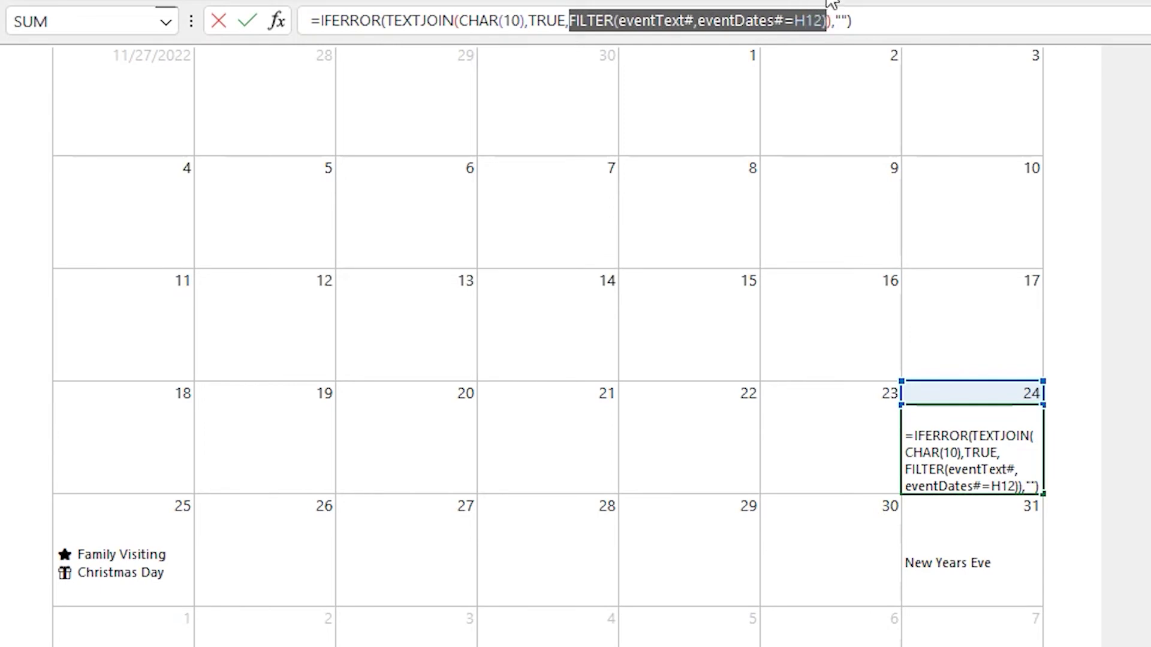
key("F9")
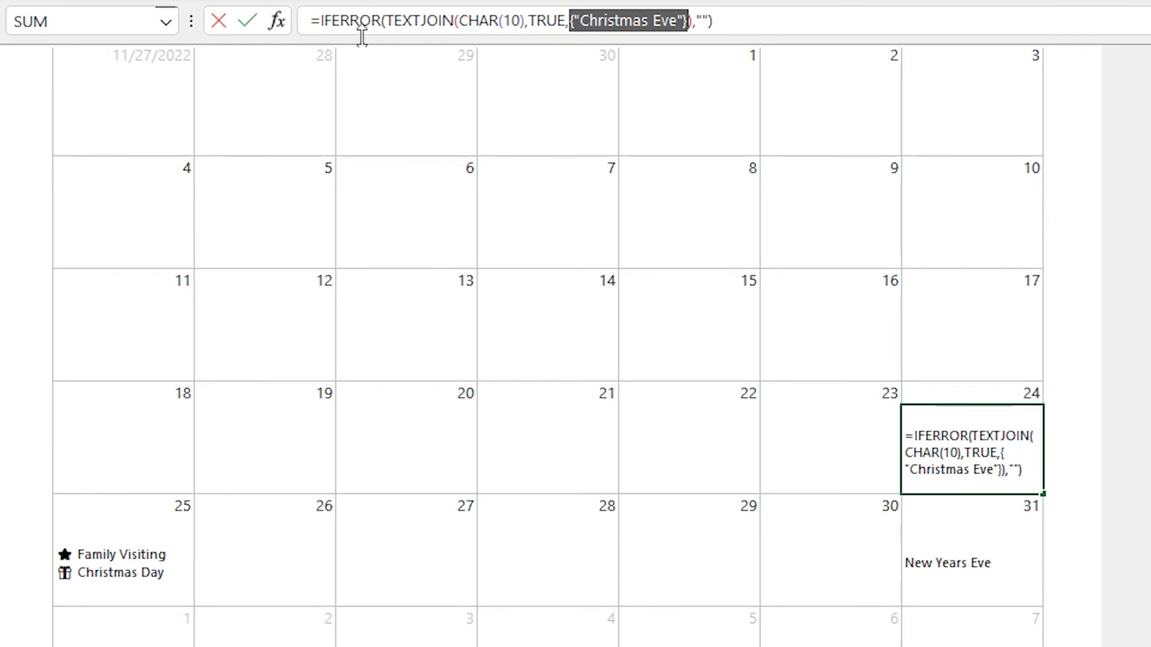
key("Escape")
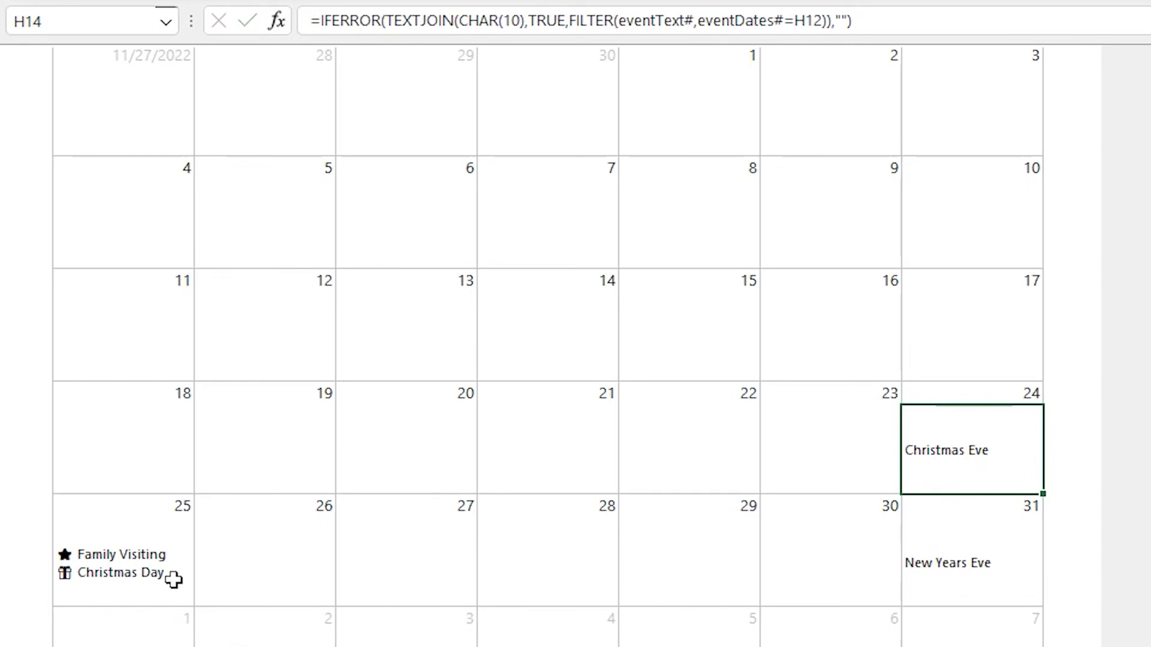
Preview the Dec 25 cell's FILTER result with F9, revealing both Dec 25 events
left_click(122, 577)
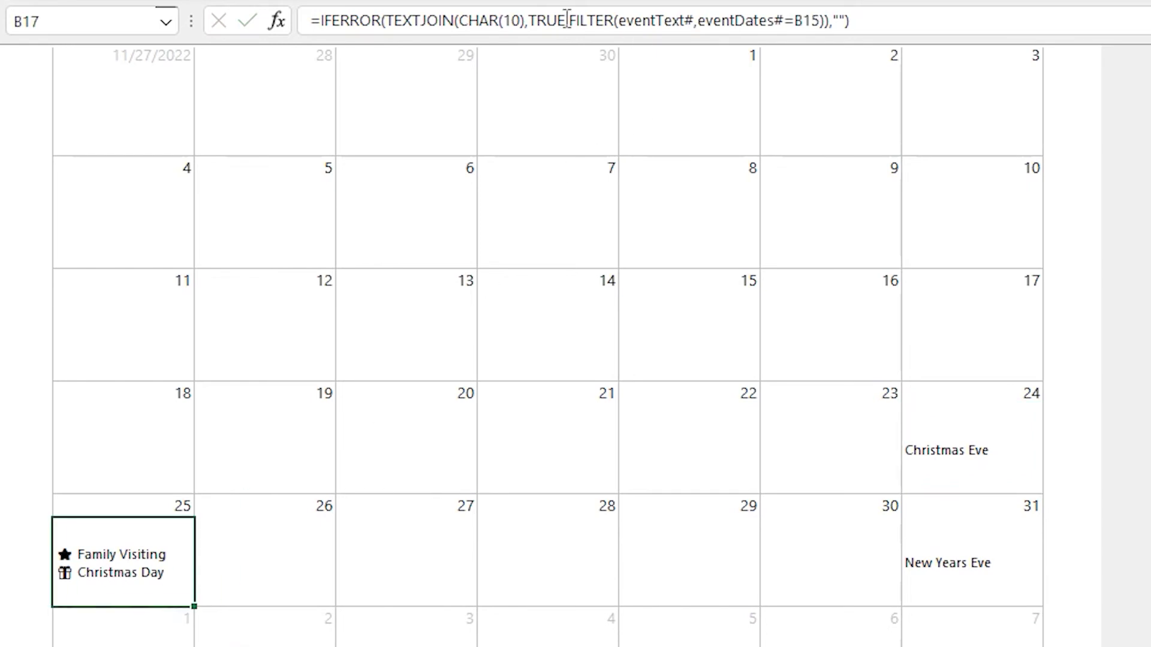
left_click_drag(568, 20, 820, 26)
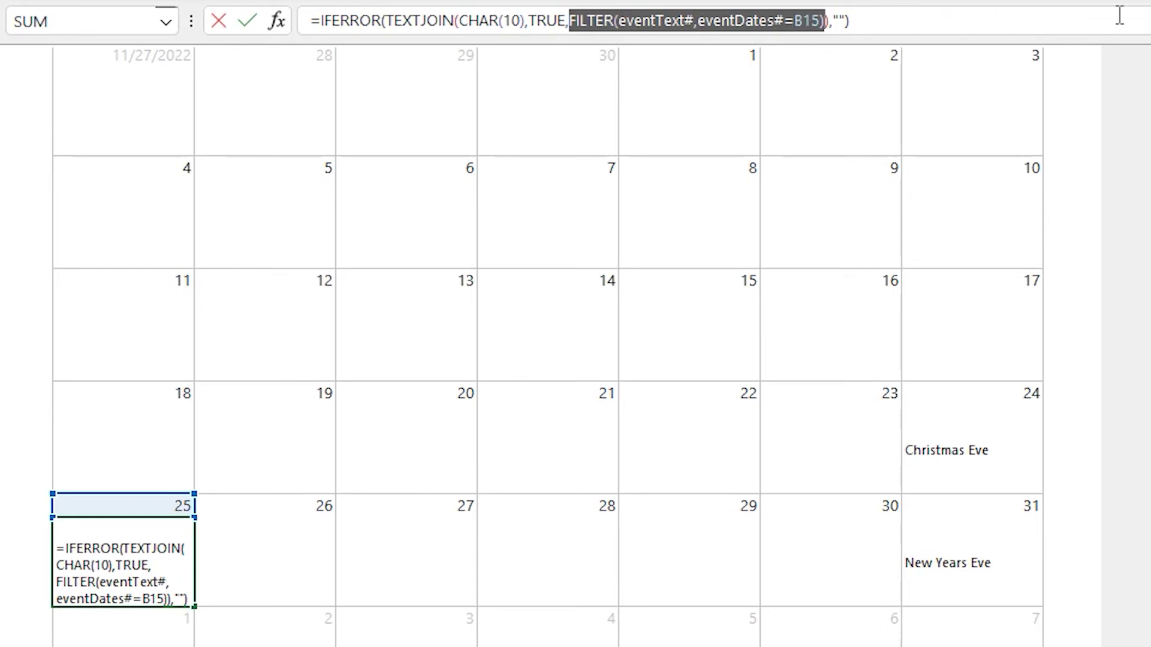
key("F9")
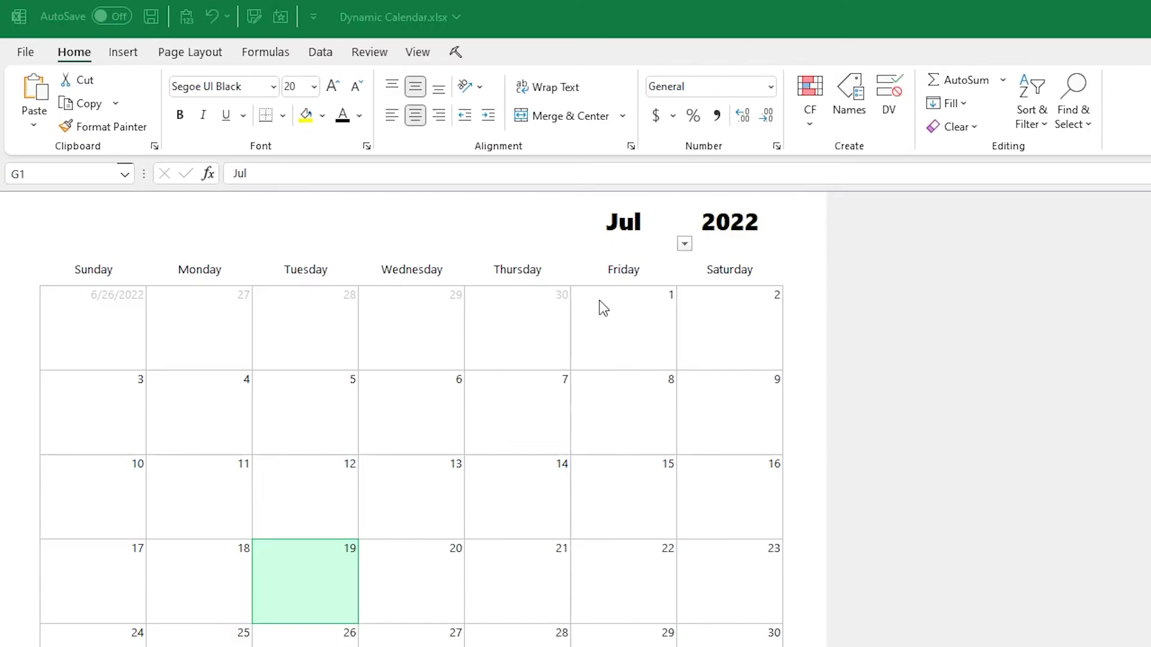
left_click(300, 579)
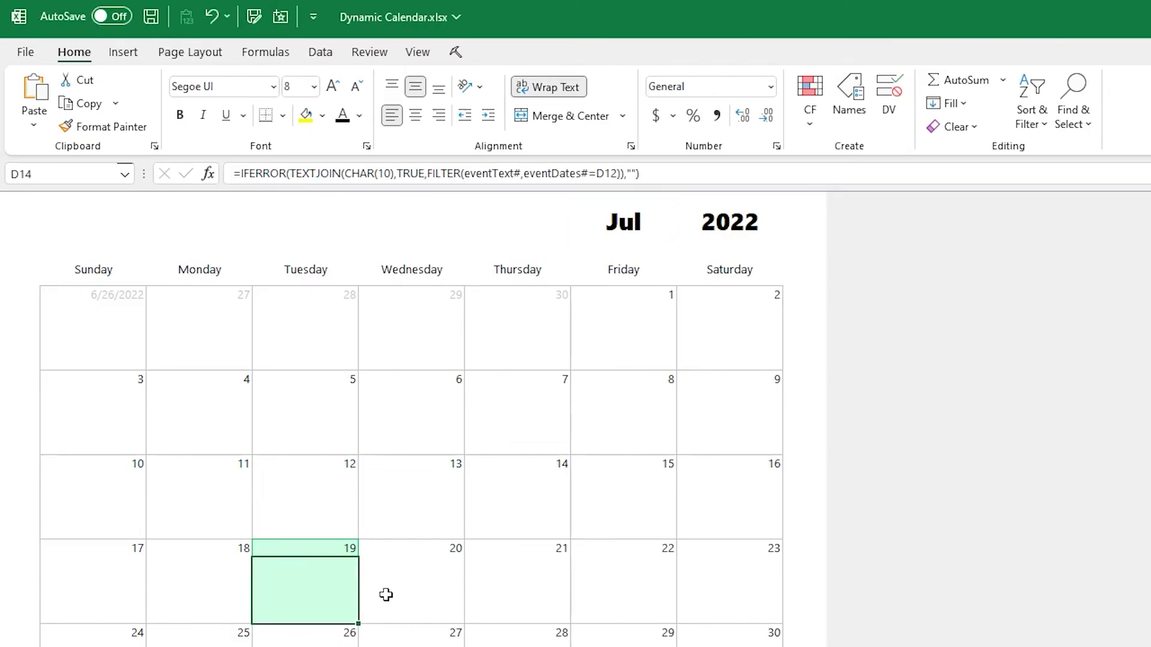
left_click(810, 99)
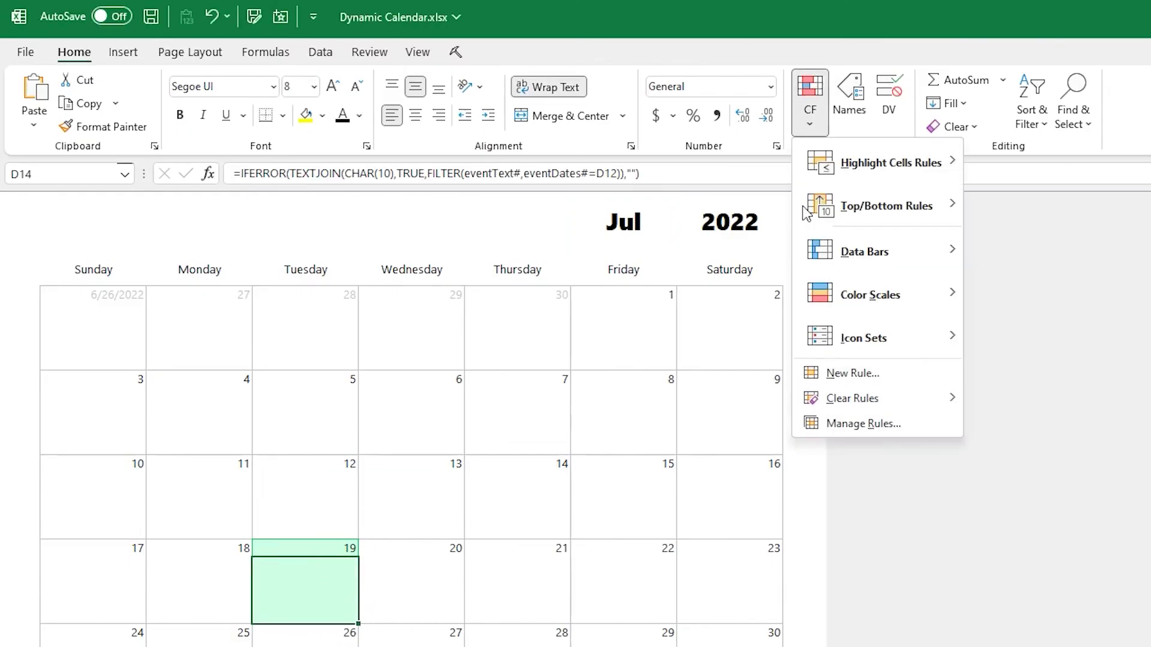
left_click(828, 424)
left_click_drag(997, 230, 633, 321)
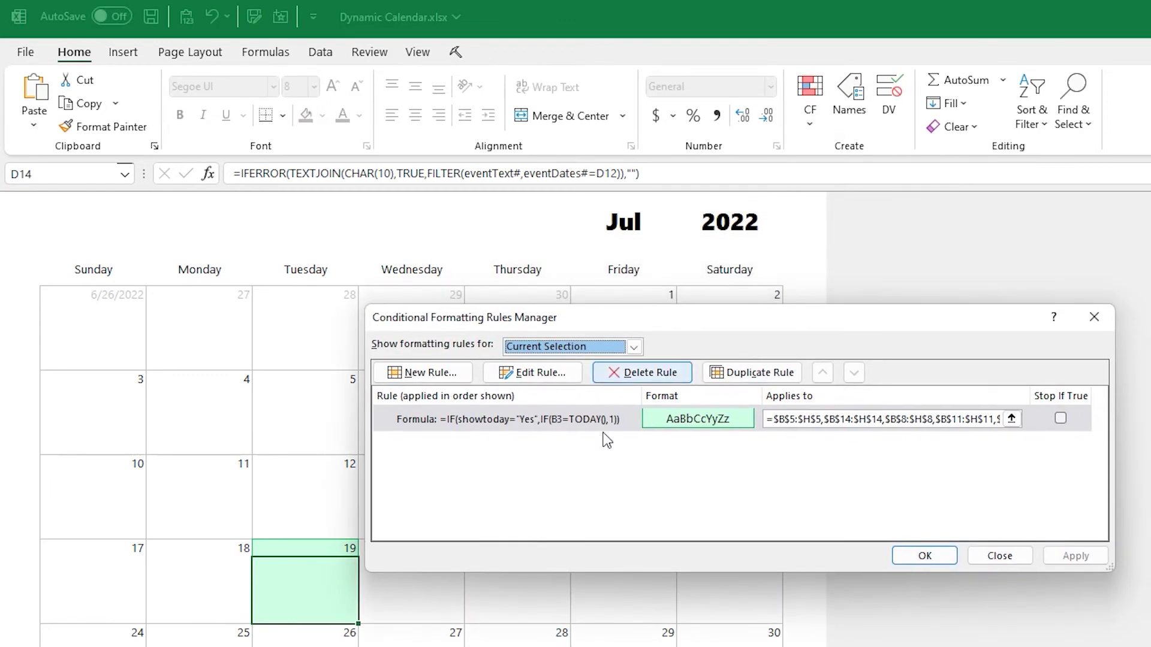
double_click(512, 421)
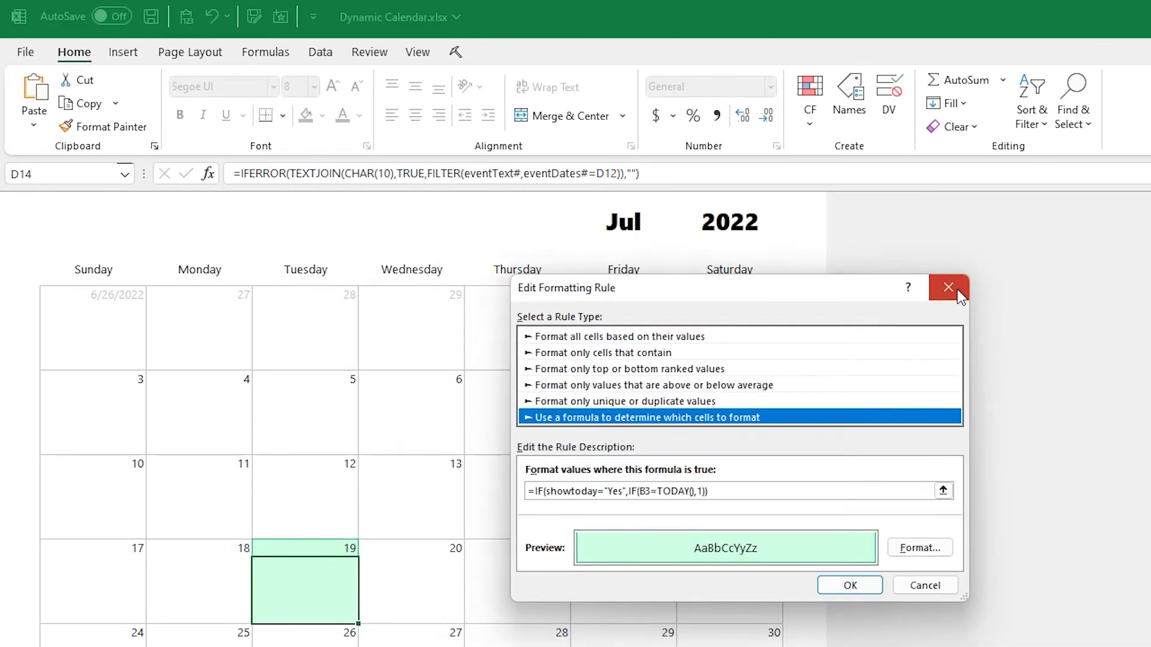
left_click(950, 290)
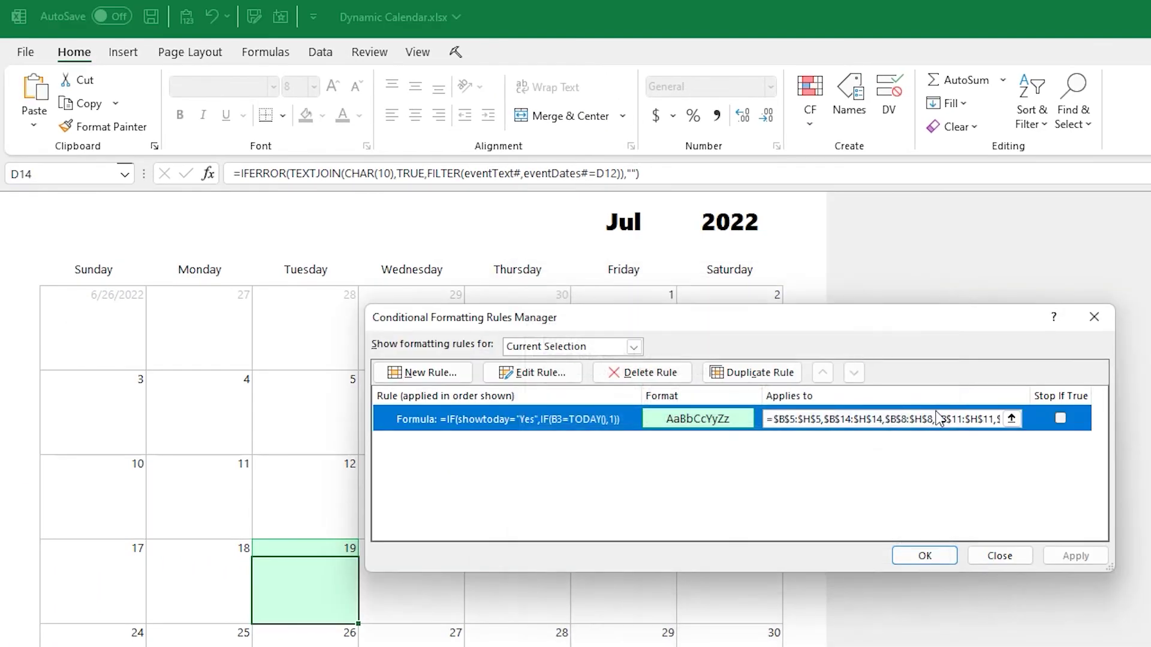
left_click(1093, 316)
left_click(106, 301)
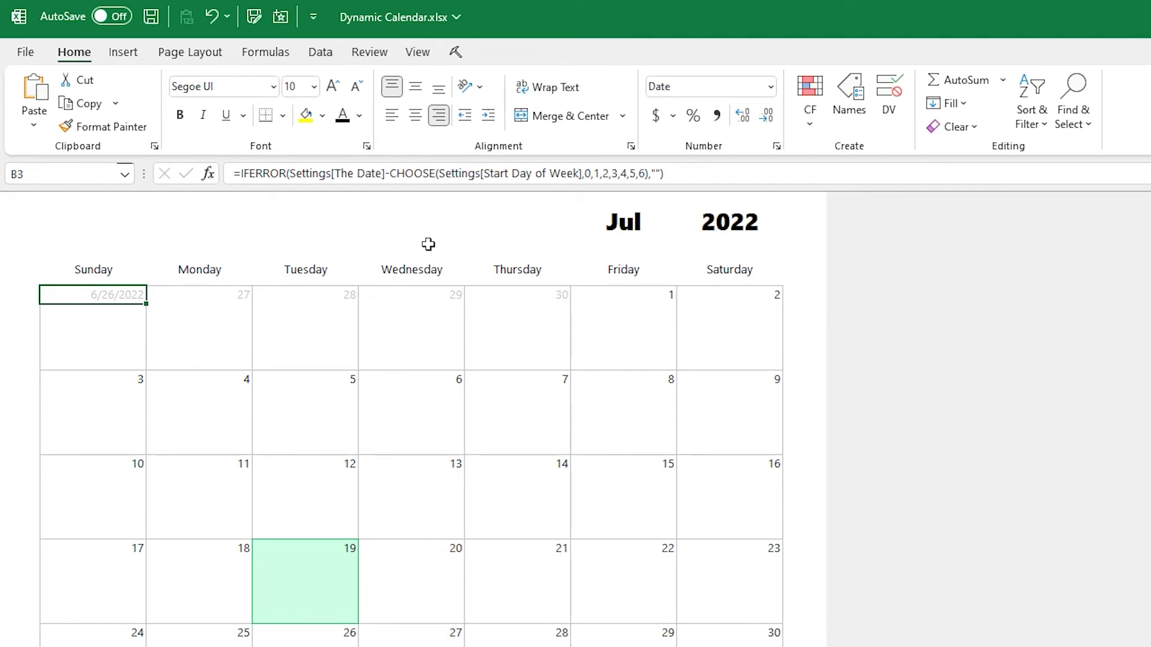
left_click(809, 102)
left_click(873, 429)
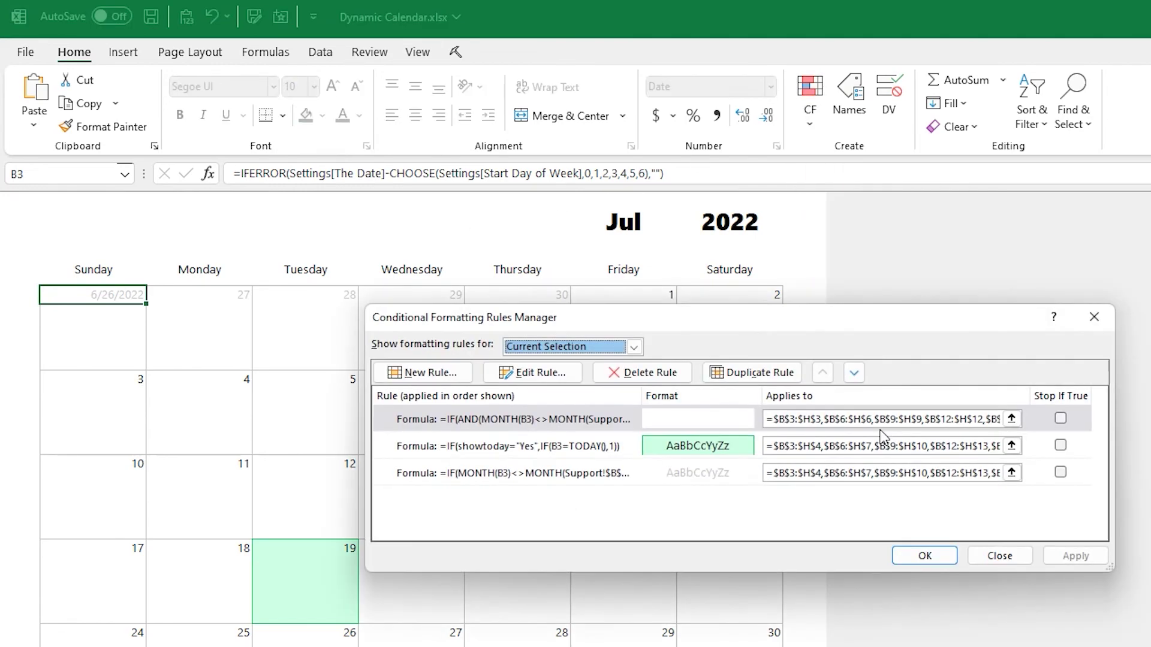
left_click(638, 477)
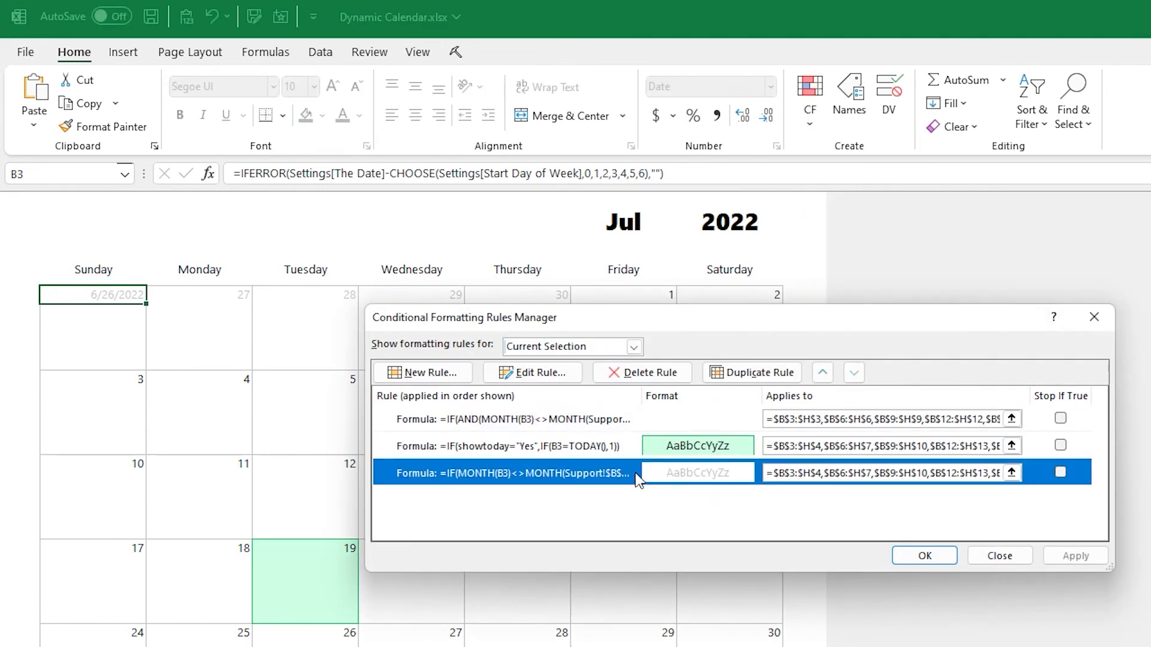
double_click(676, 480)
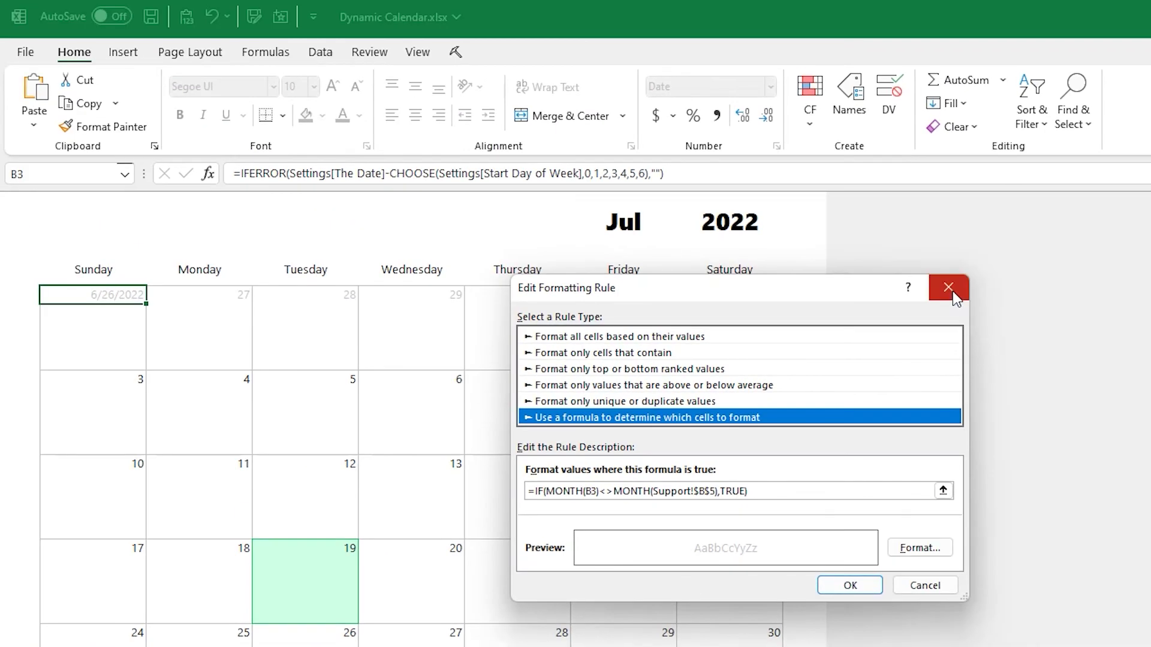
left_click(953, 267)
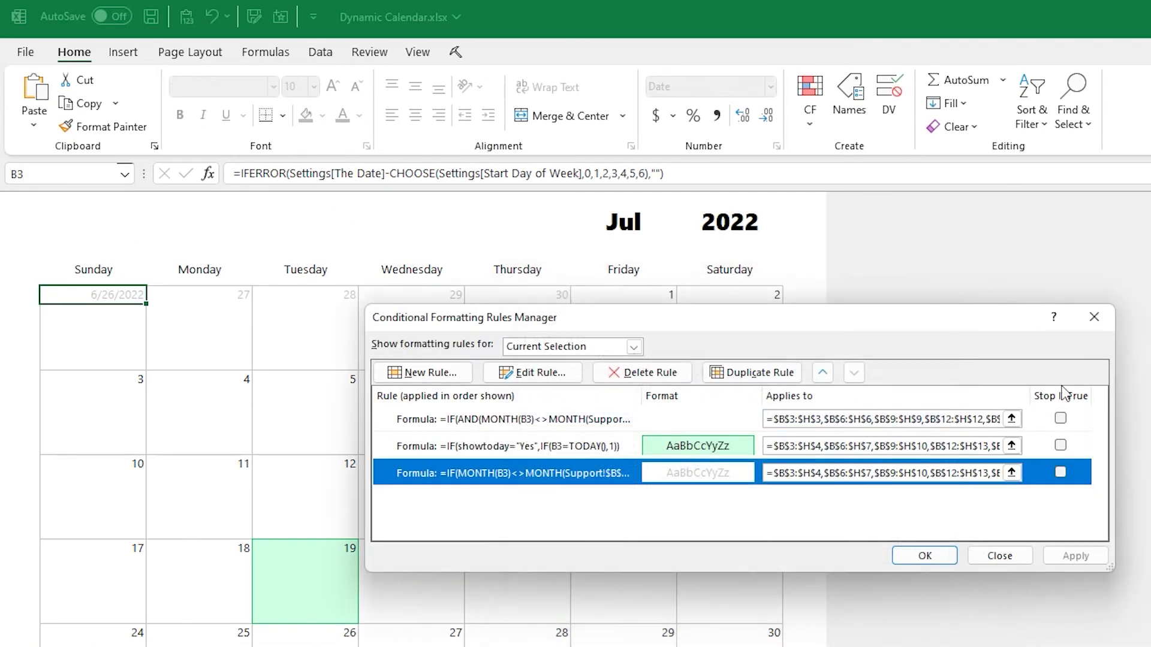
left_click(1101, 322)
left_click(207, 360)
left_click(108, 292)
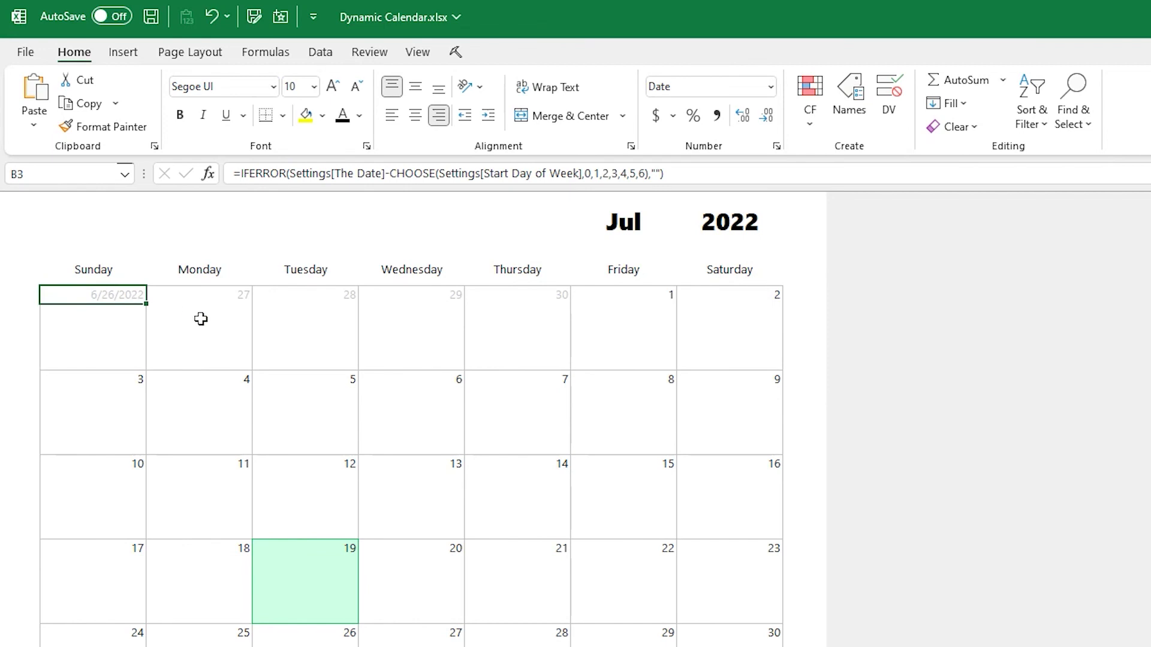